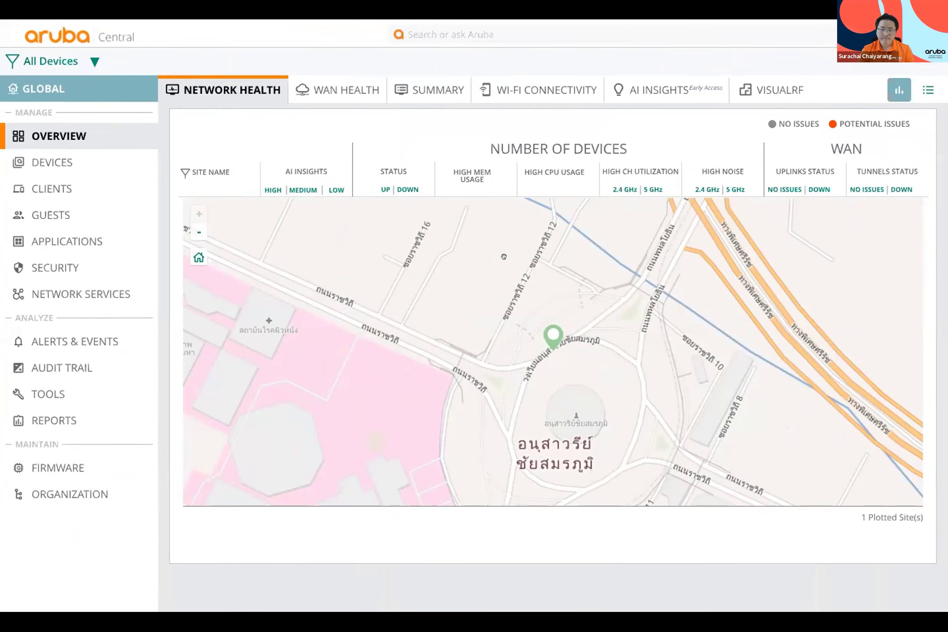
Step: Start a new group in Organization > Groups named 'Aruba Hotel BKK'
{"action": "left_click", "coordinate": [63, 497]}
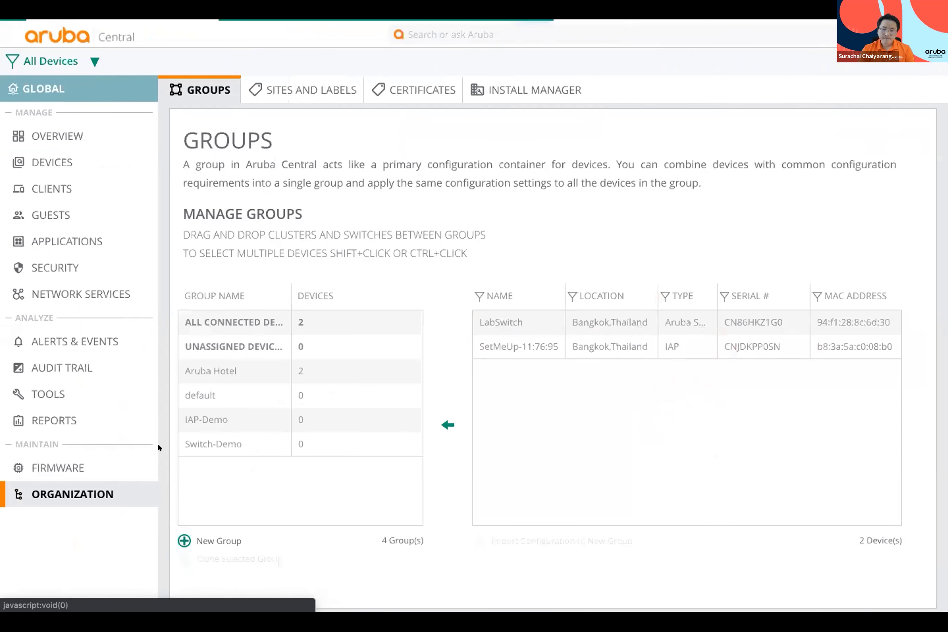
{"action": "left_click", "coordinate": [184, 542]}
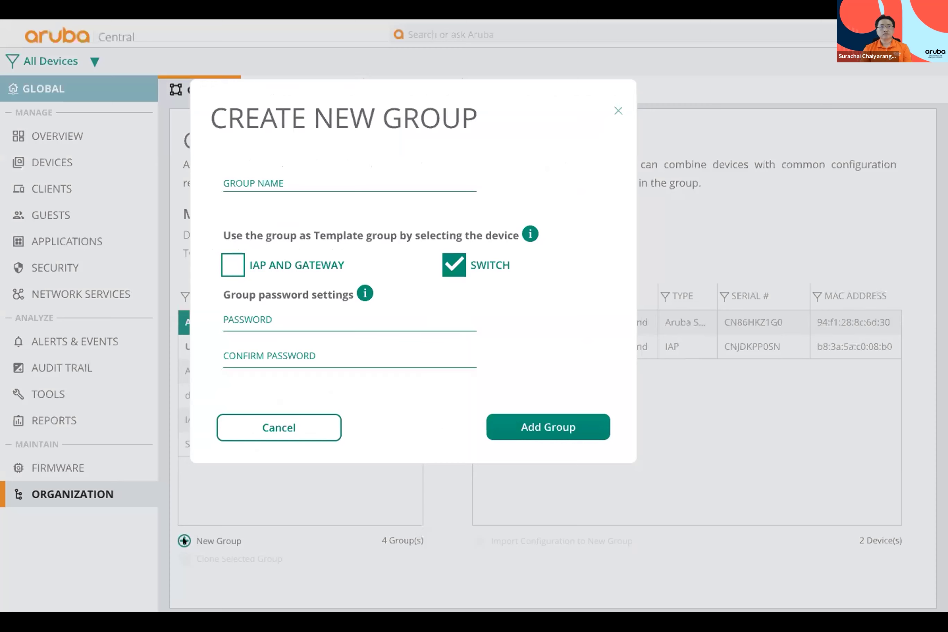
{"action": "left_click", "coordinate": [287, 172]}
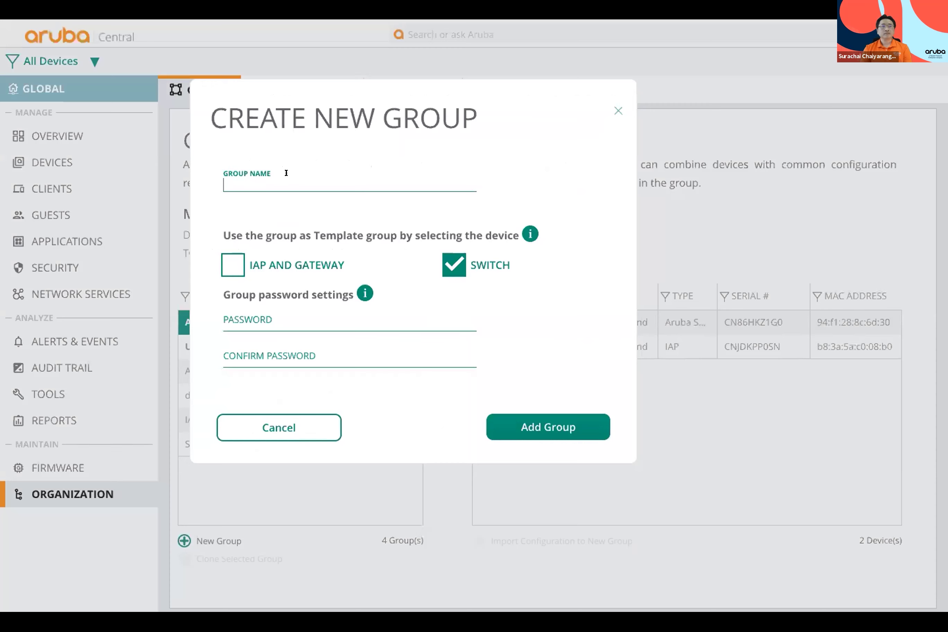
{"action": "type", "text": "Aruba Hotel BKK"}
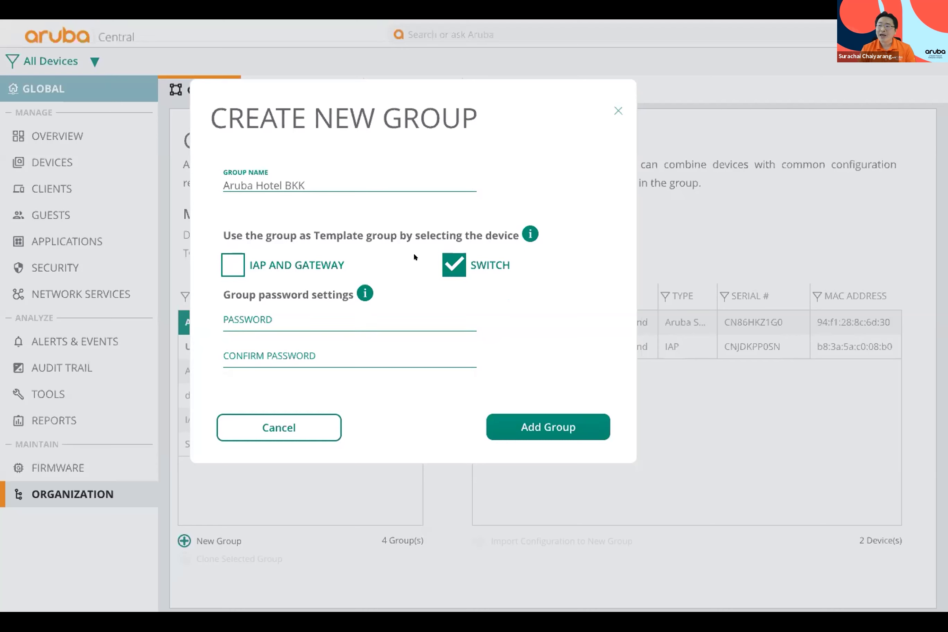
Step: Untick the SWITCH template option, enter and confirm the group password, and add the group
{"action": "left_click", "coordinate": [452, 265]}
{"action": "left_click", "coordinate": [299, 311]}
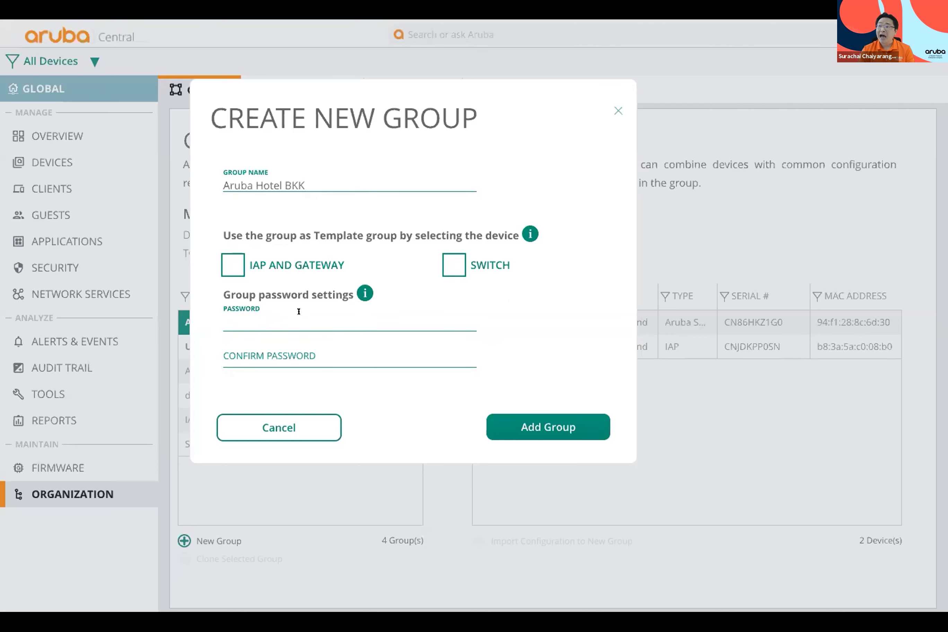
{"action": "type", "text": "••••••"}
{"action": "left_click", "coordinate": [265, 365]}
{"action": "type", "text": "••••••"}
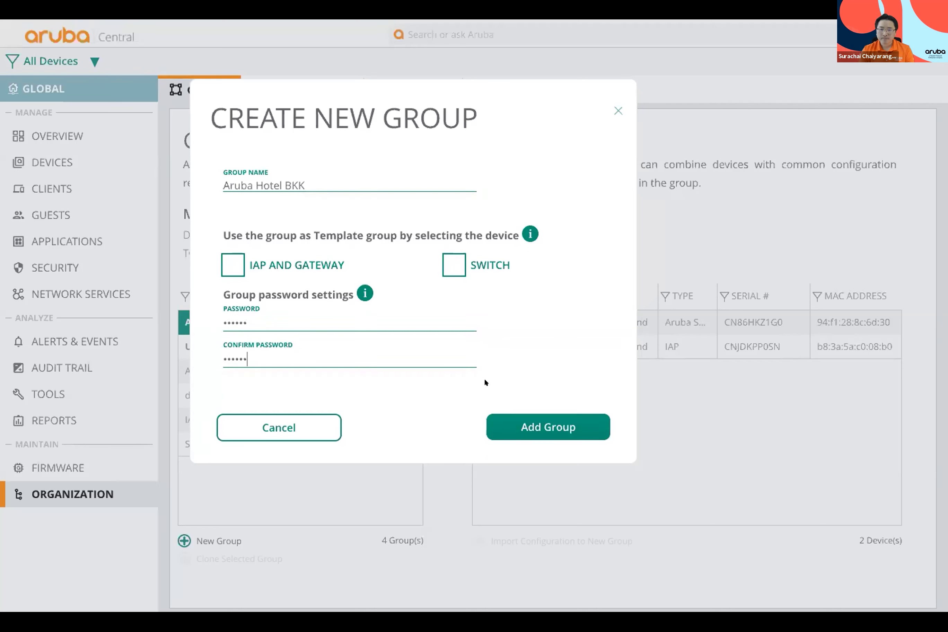
{"action": "left_click", "coordinate": [521, 425]}
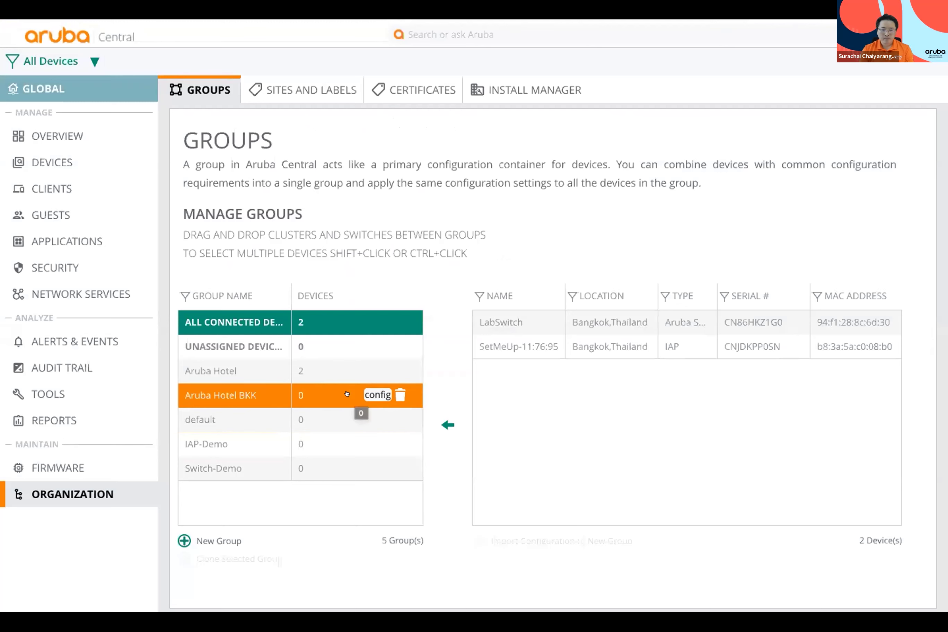
Step: Open the Aruba Hotel BKK group's Switches configuration at Interface > VLANs
{"action": "left_click", "coordinate": [369, 395]}
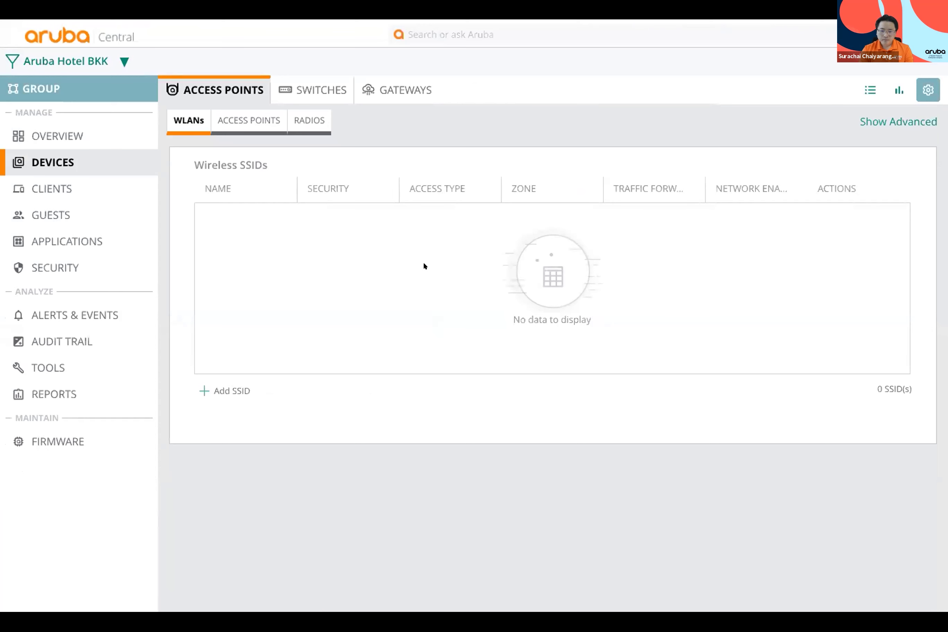
{"action": "left_click", "coordinate": [309, 87]}
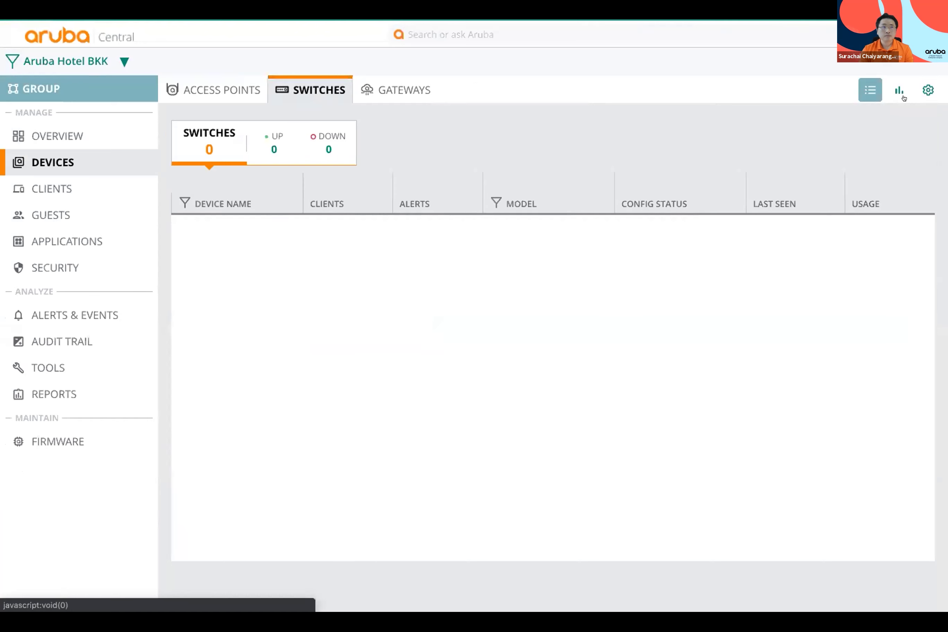
{"action": "left_click", "coordinate": [923, 91]}
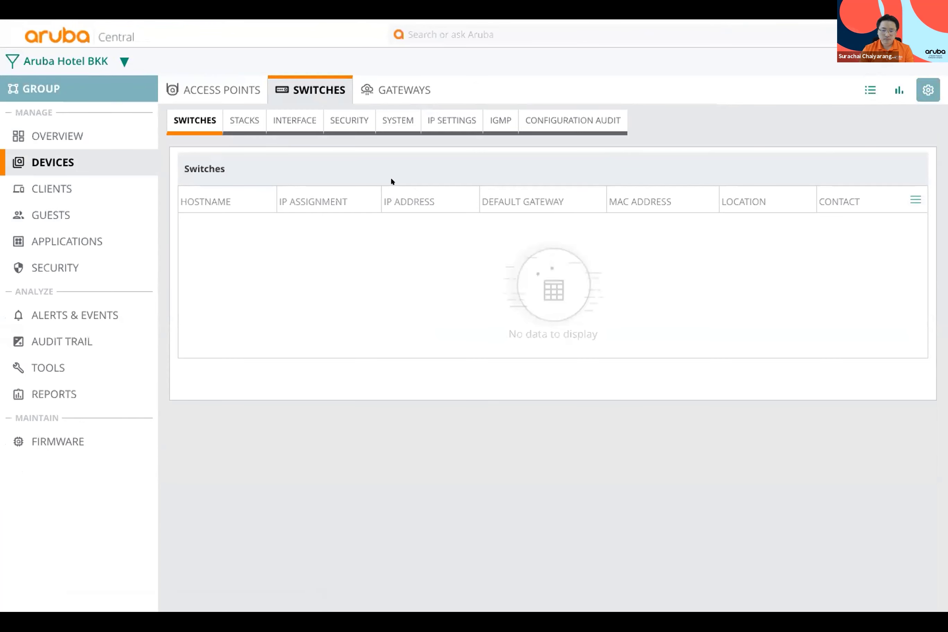
{"action": "left_click", "coordinate": [290, 120]}
{"action": "left_click", "coordinate": [313, 156]}
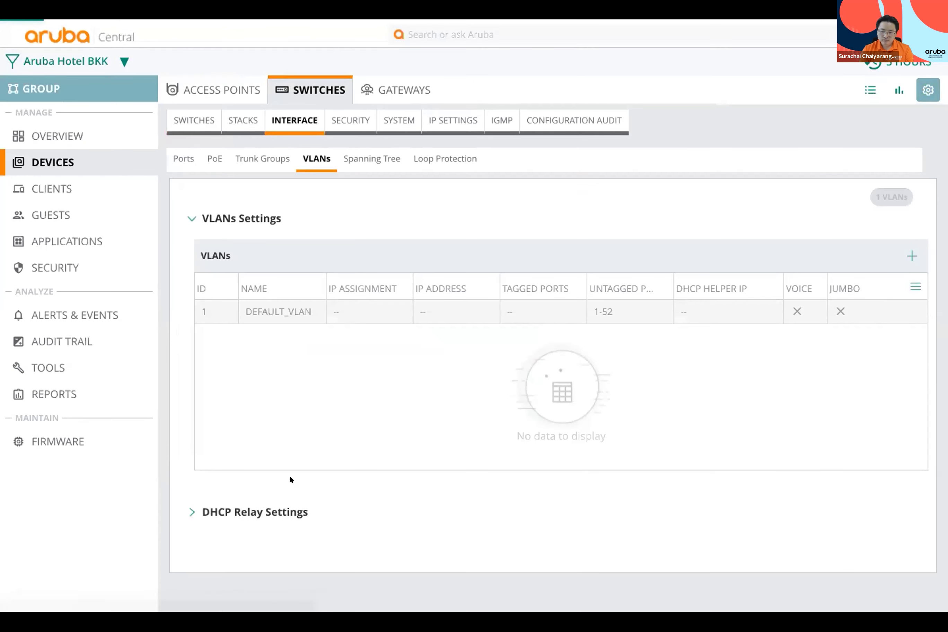
Step: Add a new switch VLAN with ID 100 named STaff
{"action": "left_click", "coordinate": [911, 256]}
{"action": "left_click", "coordinate": [424, 153]}
{"action": "type", "text": "100"}
{"action": "left_click", "coordinate": [412, 194]}
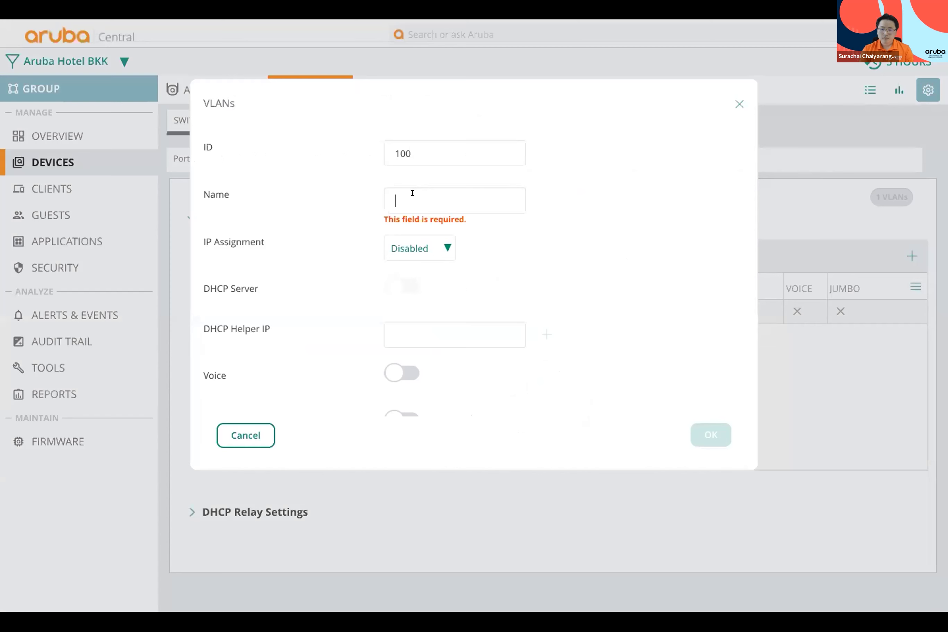
{"action": "type", "text": "V"}
{"action": "key", "text": "BackSpace"}
{"action": "type", "text": "S"}
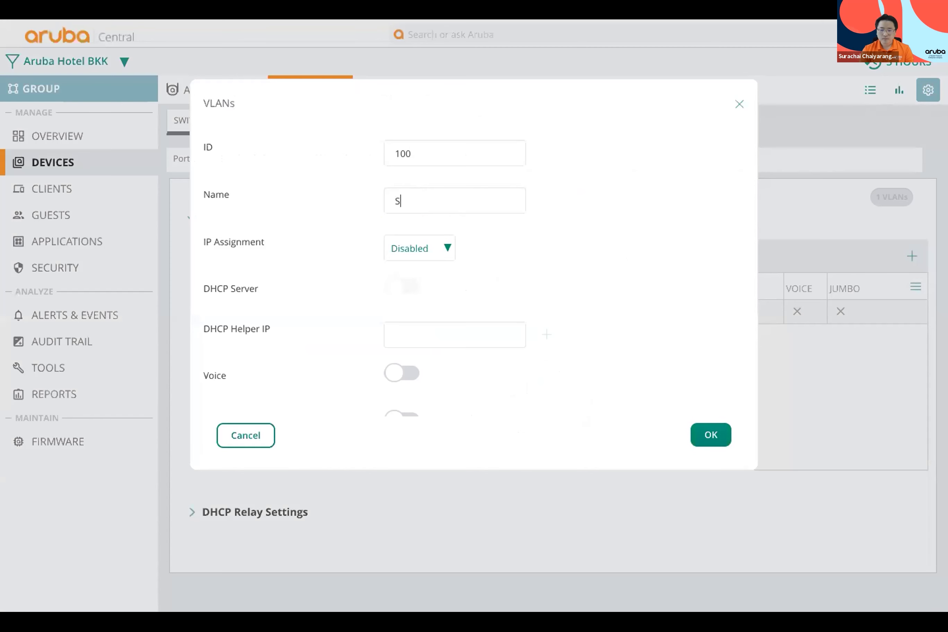
{"action": "type", "text": "Taff"}
Step: Tag ports 1, 2 and 8 on VLAN 100, confirm it, and save the settings
{"action": "scroll", "coordinate": [592, 267], "scroll_direction": "down", "scroll_amount": 10}
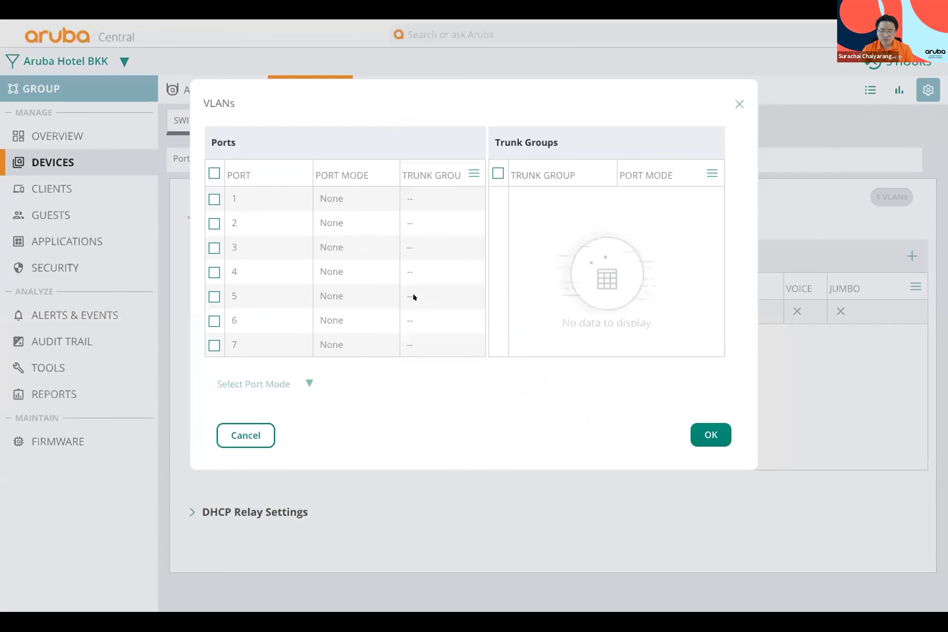
{"action": "left_click", "coordinate": [214, 199]}
{"action": "left_click", "coordinate": [214, 223]}
{"action": "scroll", "coordinate": [216, 320], "scroll_direction": "down", "scroll_amount": 1}
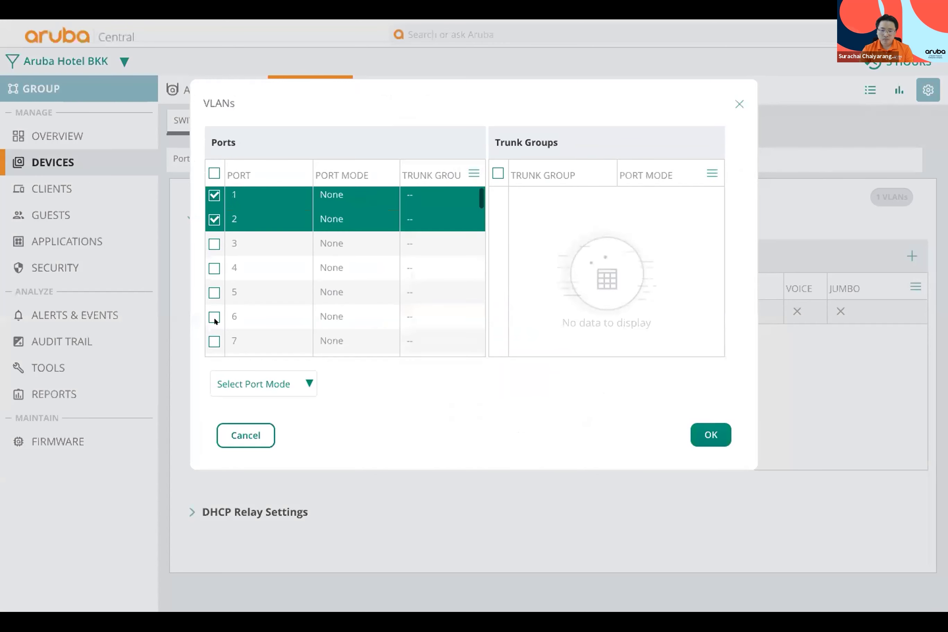
{"action": "left_click", "coordinate": [214, 351]}
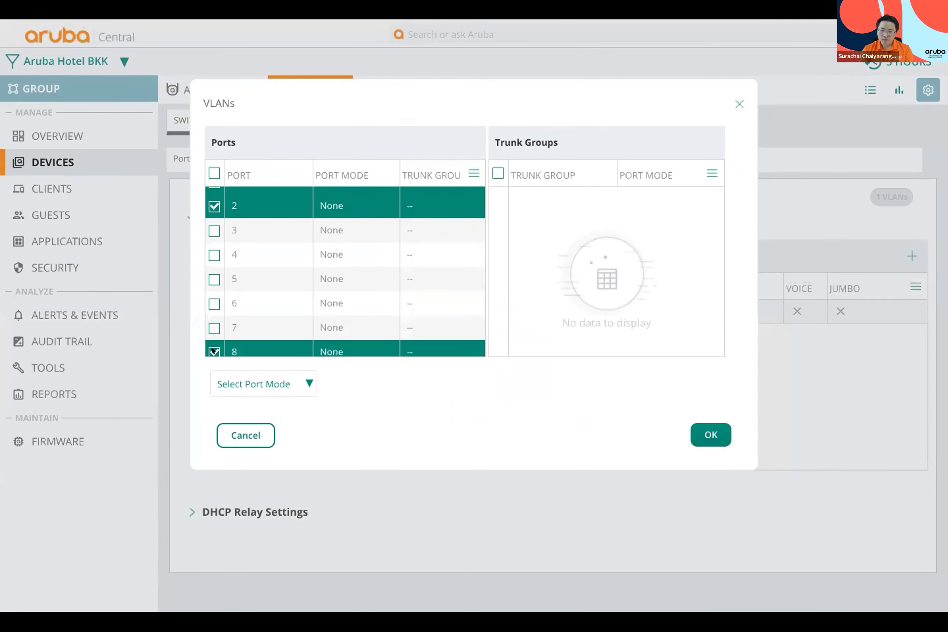
{"action": "left_click", "coordinate": [272, 386]}
{"action": "left_click", "coordinate": [229, 406]}
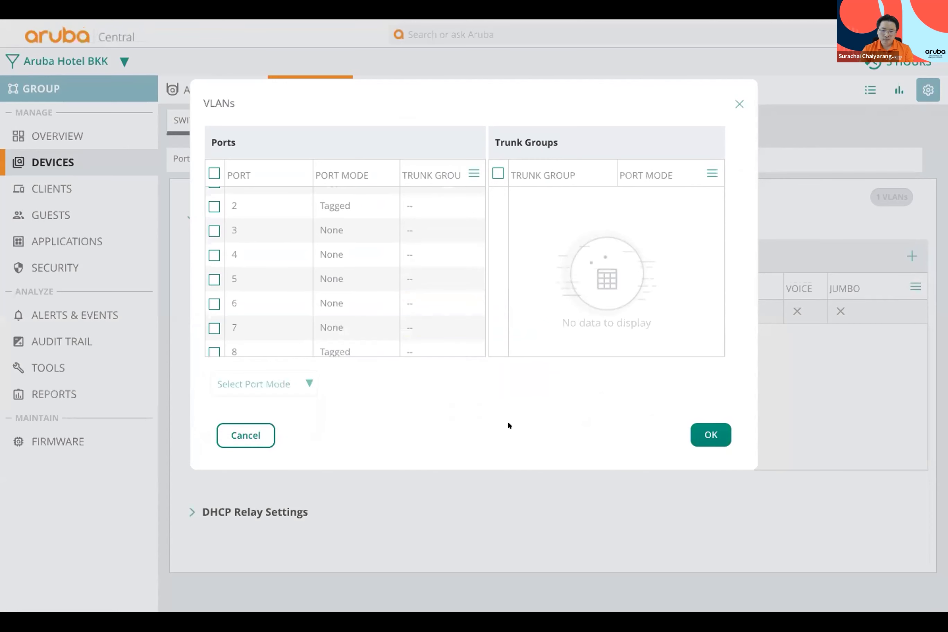
{"action": "scroll", "coordinate": [422, 282], "scroll_direction": "up", "scroll_amount": 3}
{"action": "scroll", "coordinate": [728, 453], "scroll_direction": "down", "scroll_amount": 2}
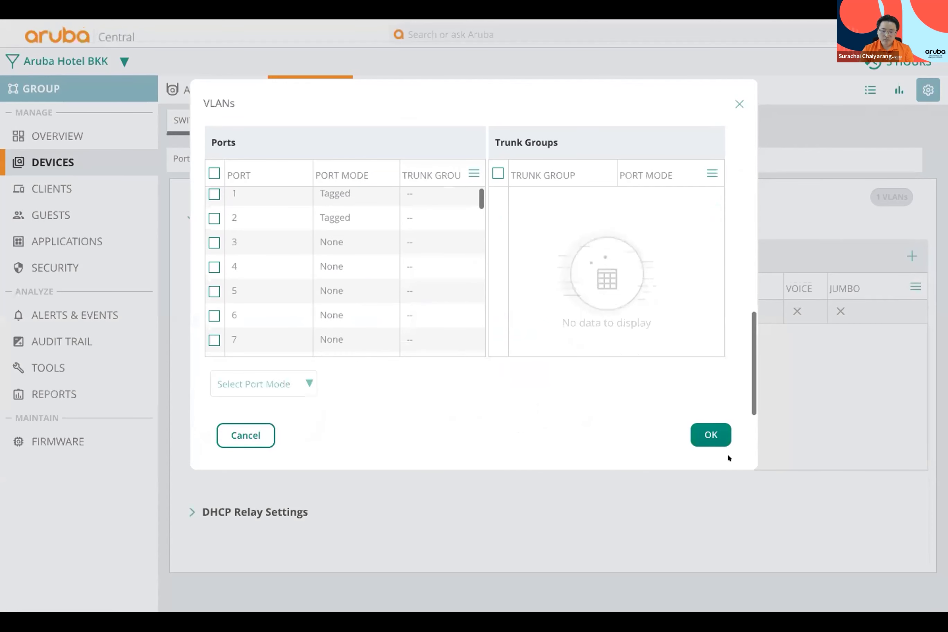
{"action": "left_click", "coordinate": [710, 434]}
{"action": "left_click", "coordinate": [886, 598]}
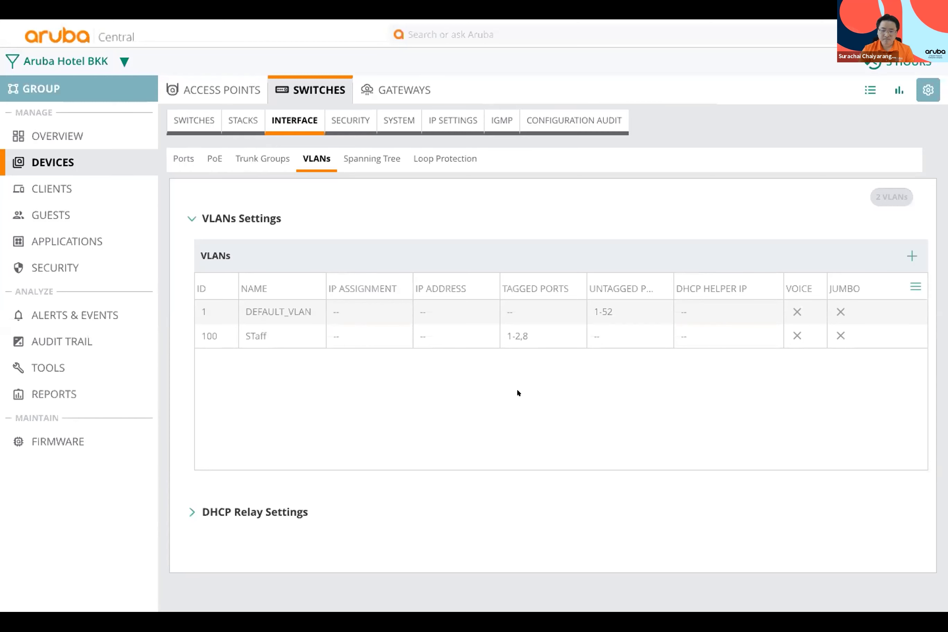
Step: Begin a new access-point WLAN with the SSID name Staff
{"action": "left_click", "coordinate": [437, 312]}
{"action": "left_click", "coordinate": [213, 89]}
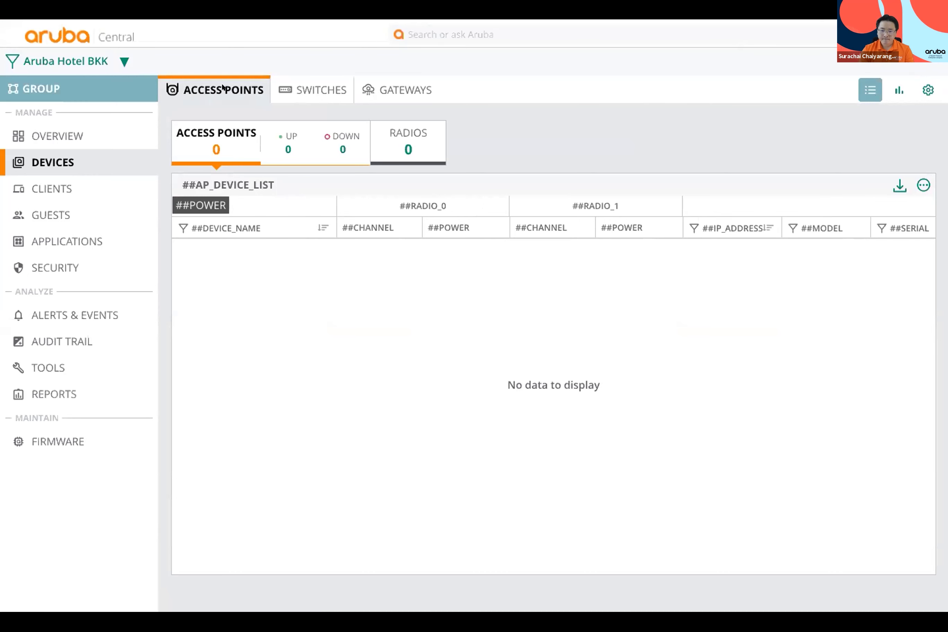
{"action": "left_click", "coordinate": [924, 89]}
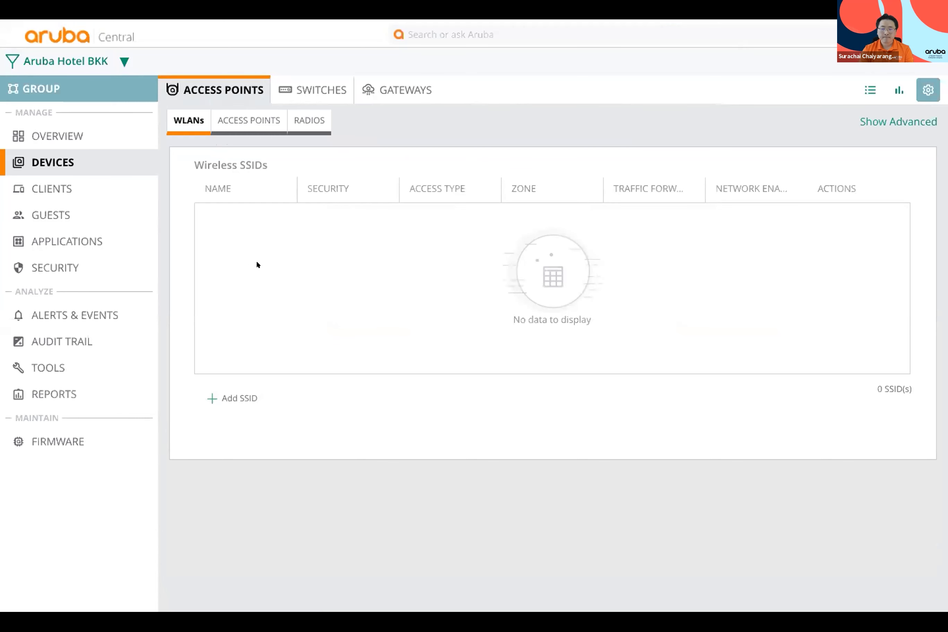
{"action": "left_click", "coordinate": [212, 392]}
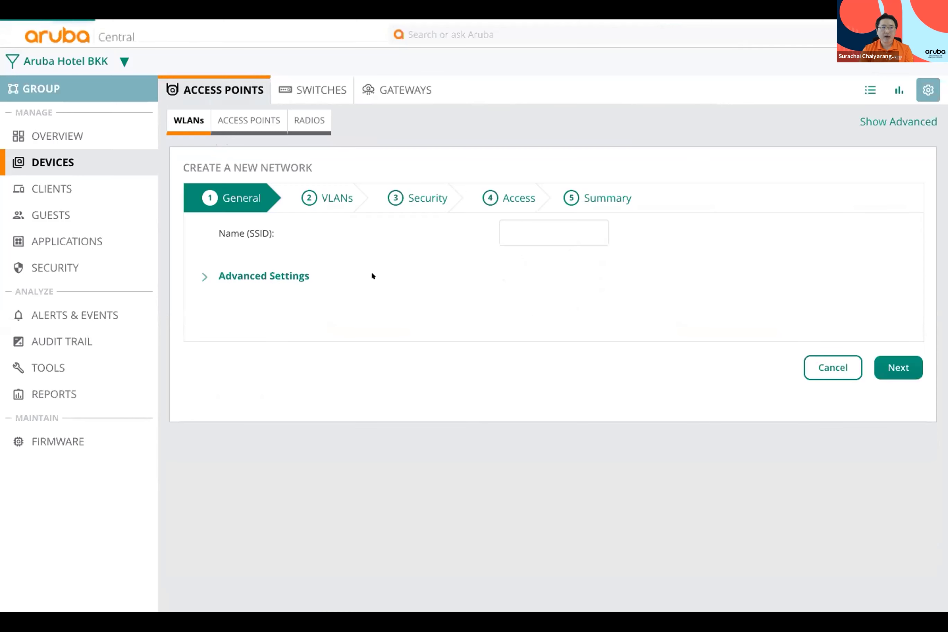
{"action": "left_click", "coordinate": [521, 229]}
{"action": "type", "text": "Staff"}
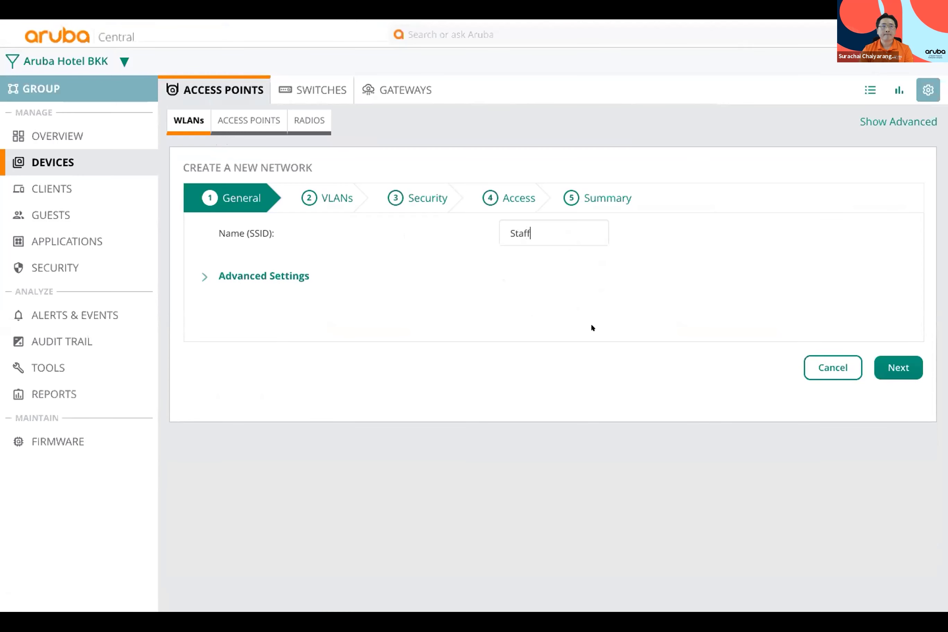
{"action": "left_click", "coordinate": [883, 368]}
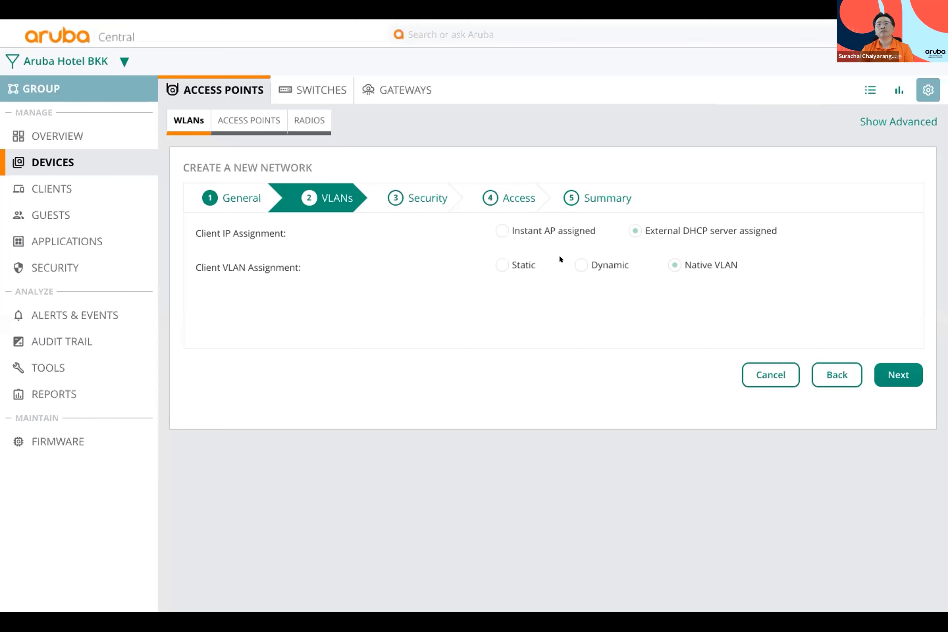
Step: Assign static VLAN ID 100 and set the security level to Enterprise (WPA3-Enterprise)
{"action": "left_click", "coordinate": [494, 260]}
{"action": "left_click", "coordinate": [529, 300]}
{"action": "key", "text": "BackSpace"}
{"action": "key", "text": "BackSpace"}
{"action": "type", "text": "00"}
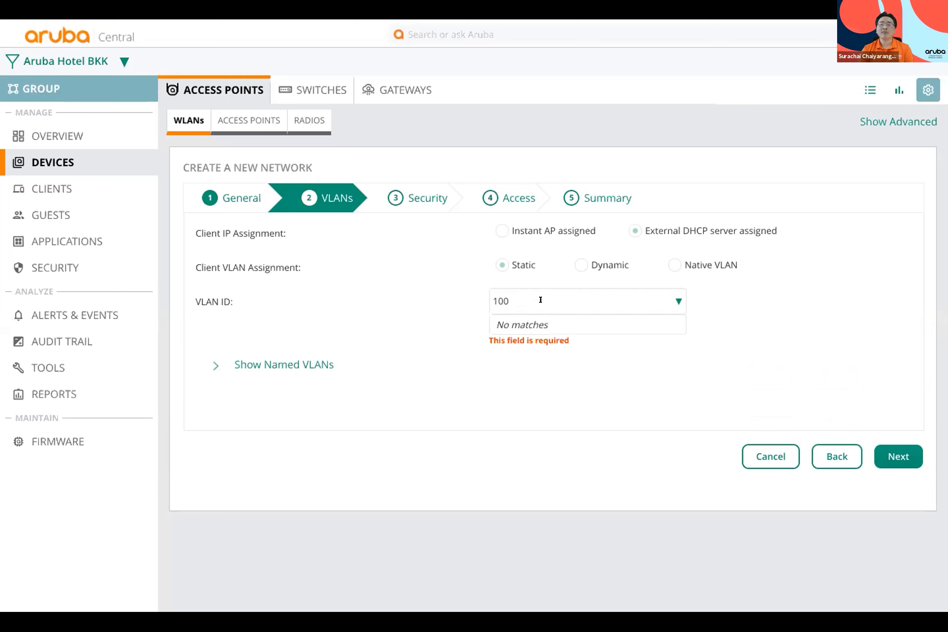
{"action": "left_click", "coordinate": [594, 440]}
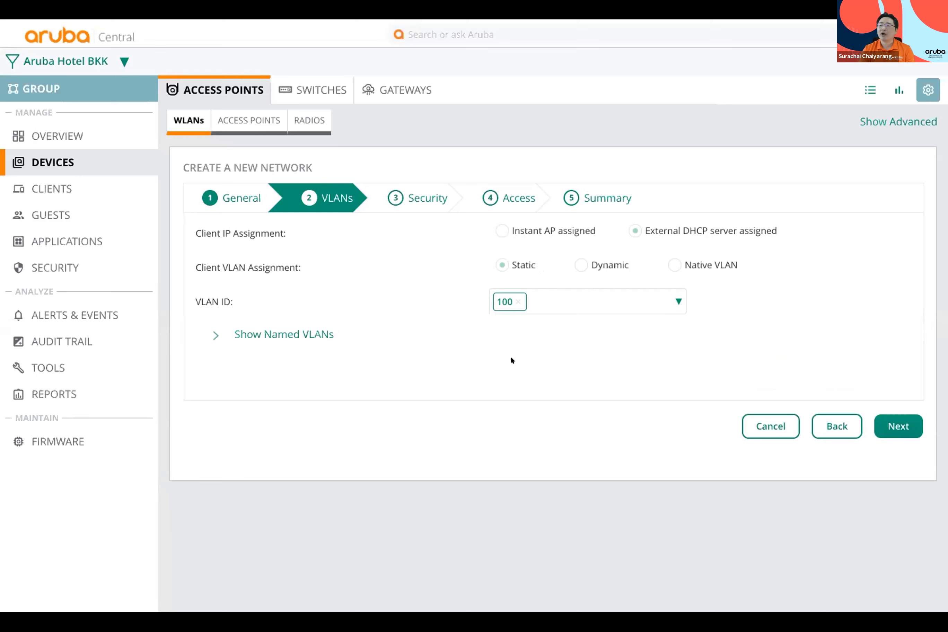
{"action": "left_click", "coordinate": [890, 425]}
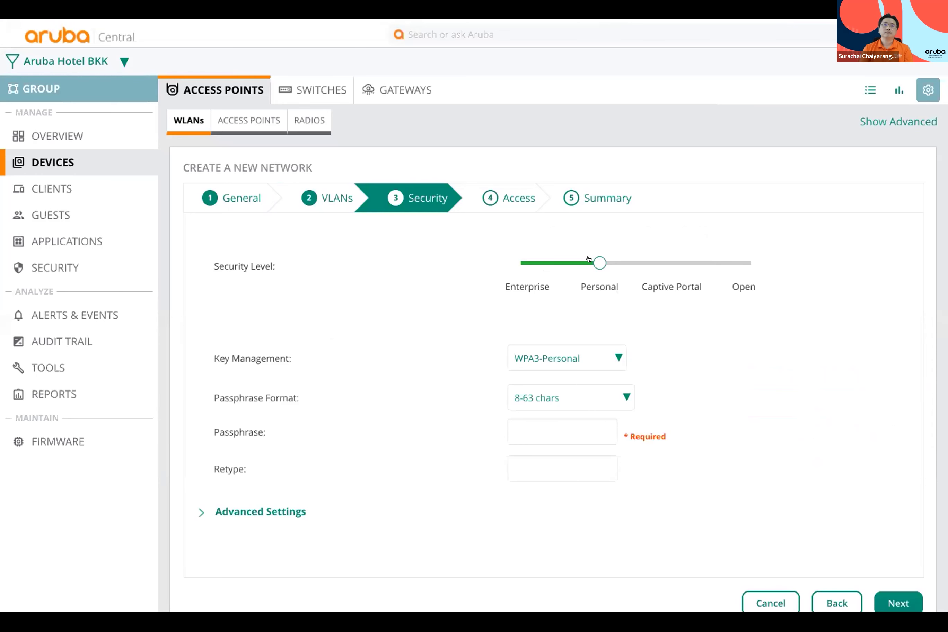
{"action": "left_click", "coordinate": [535, 260]}
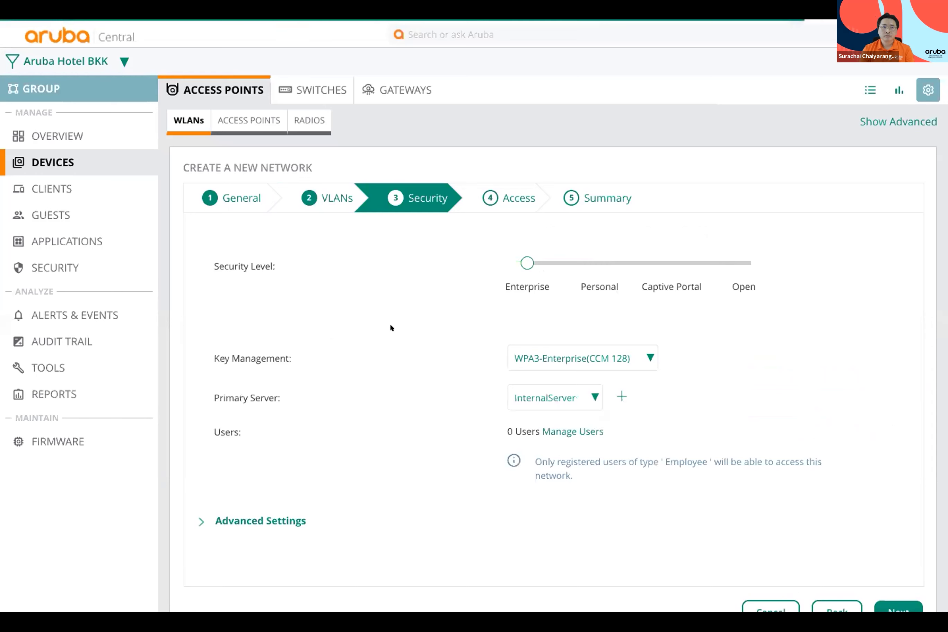
{"action": "scroll", "coordinate": [390, 328], "scroll_direction": "down", "scroll_amount": 1}
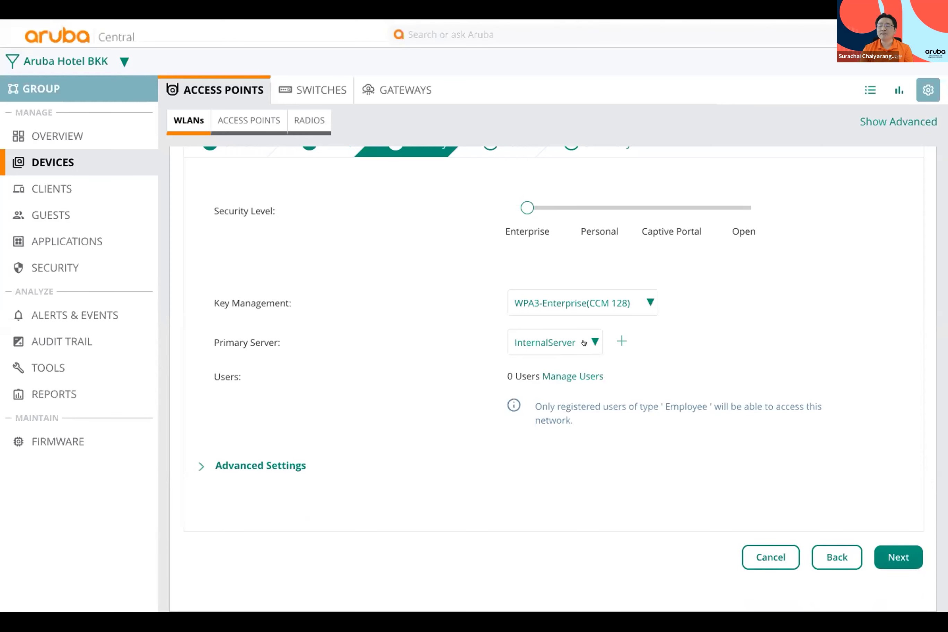
{"action": "left_click", "coordinate": [584, 342]}
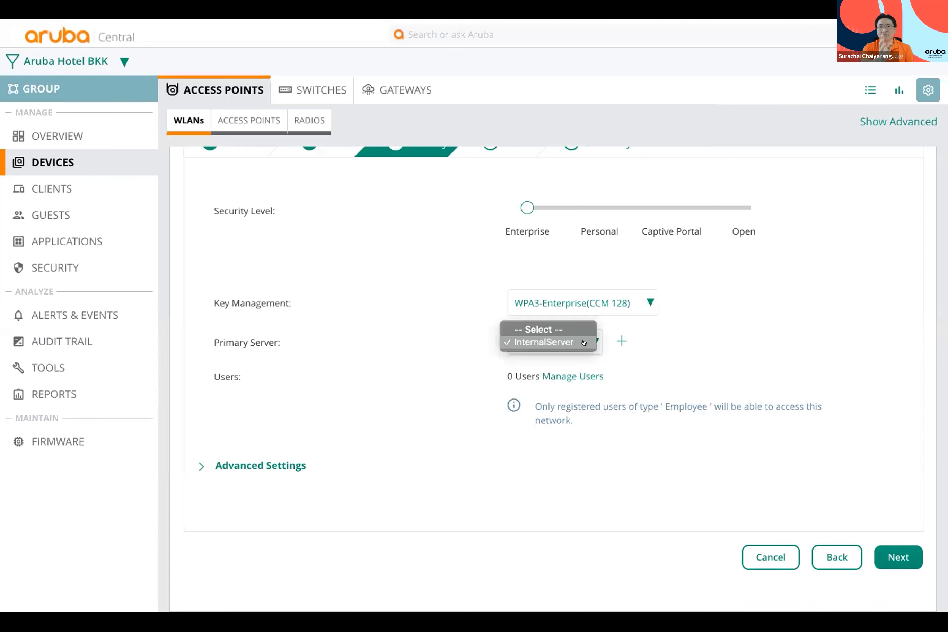
{"action": "left_click", "coordinate": [619, 340]}
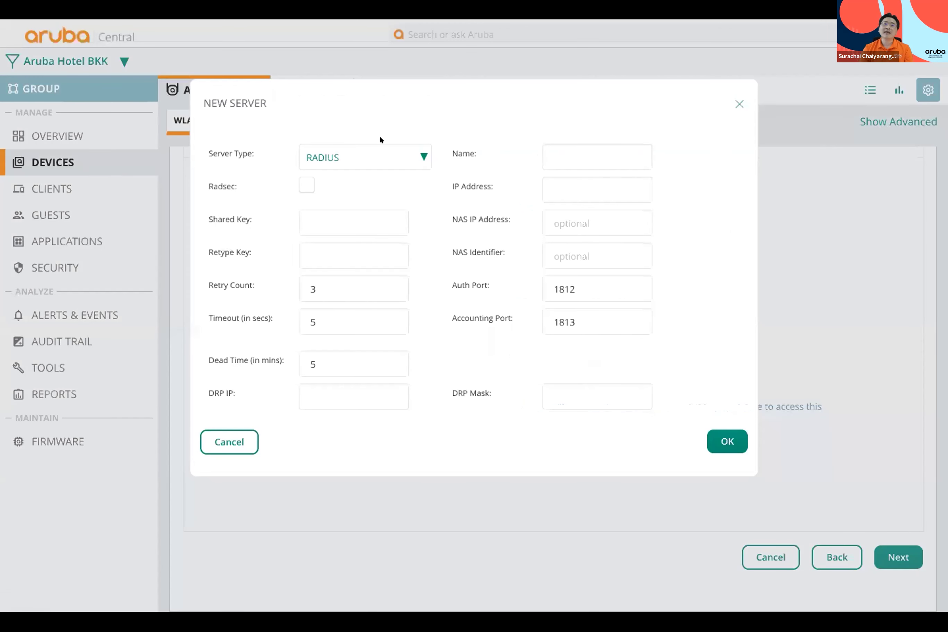
{"action": "left_click", "coordinate": [362, 156]}
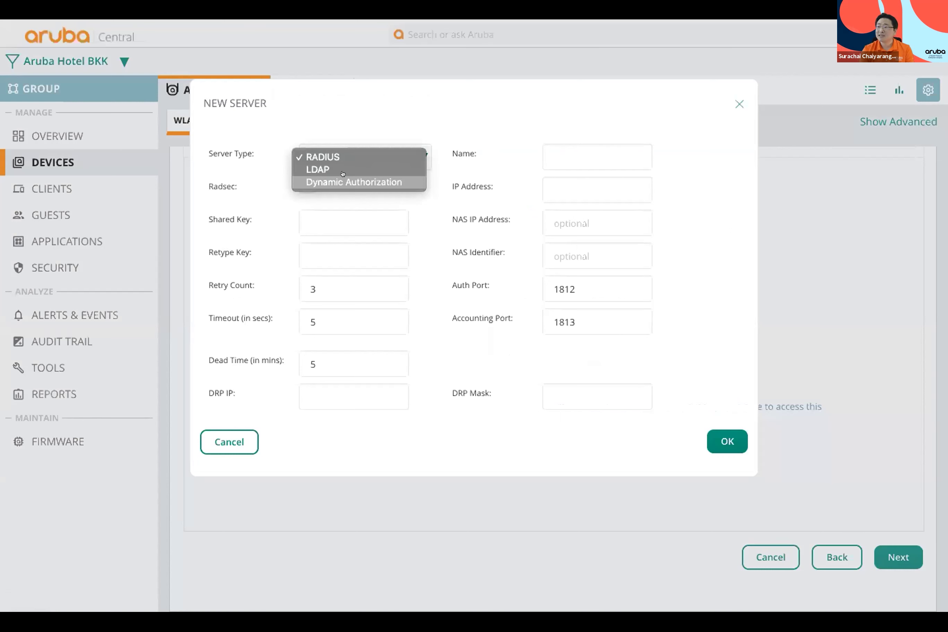
{"action": "left_click", "coordinate": [277, 233]}
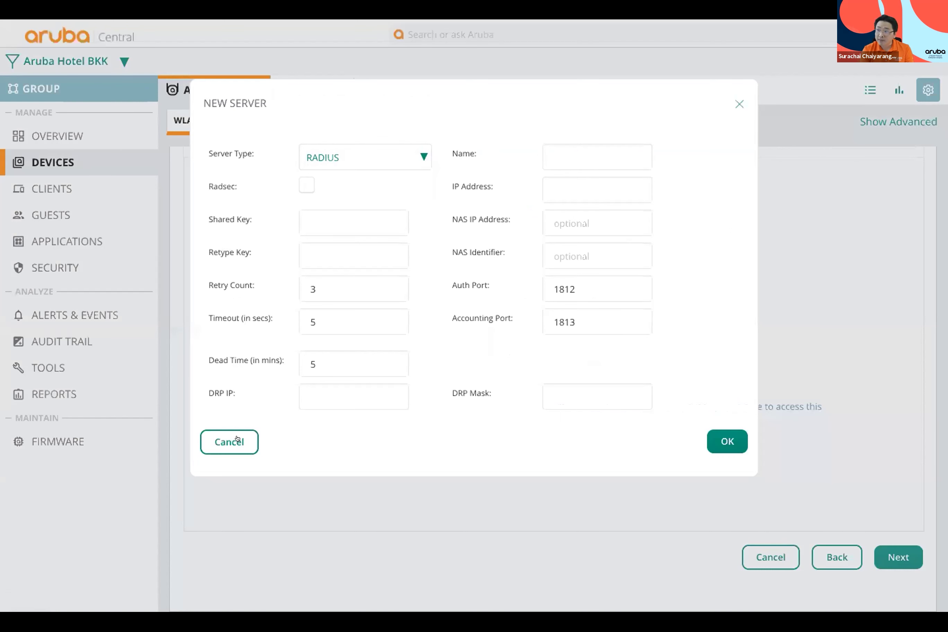
{"action": "left_click", "coordinate": [227, 440]}
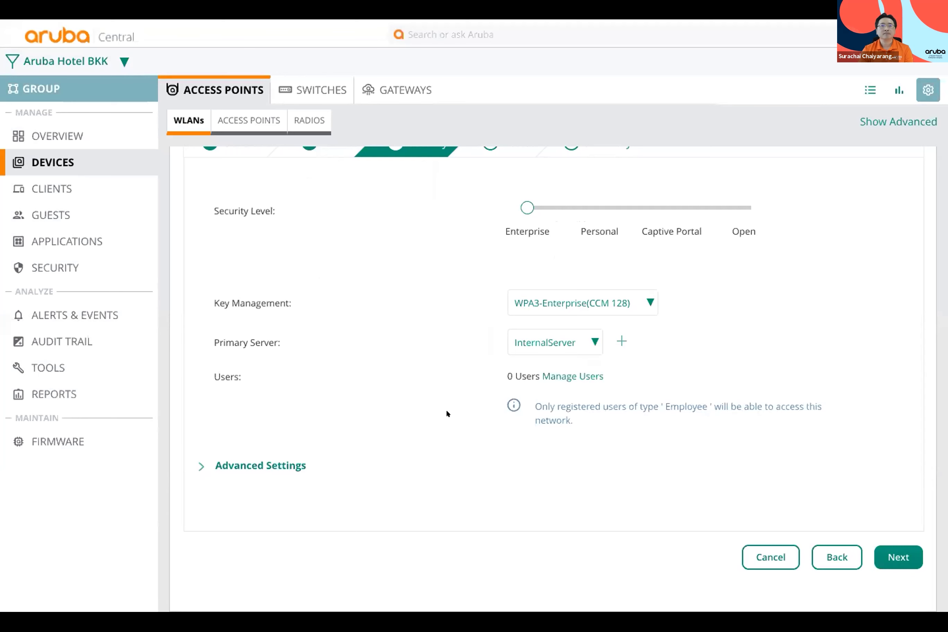
Step: Accept unrestricted access, review the network summary, and finish saving the Staff SSID
{"action": "left_click", "coordinate": [897, 555]}
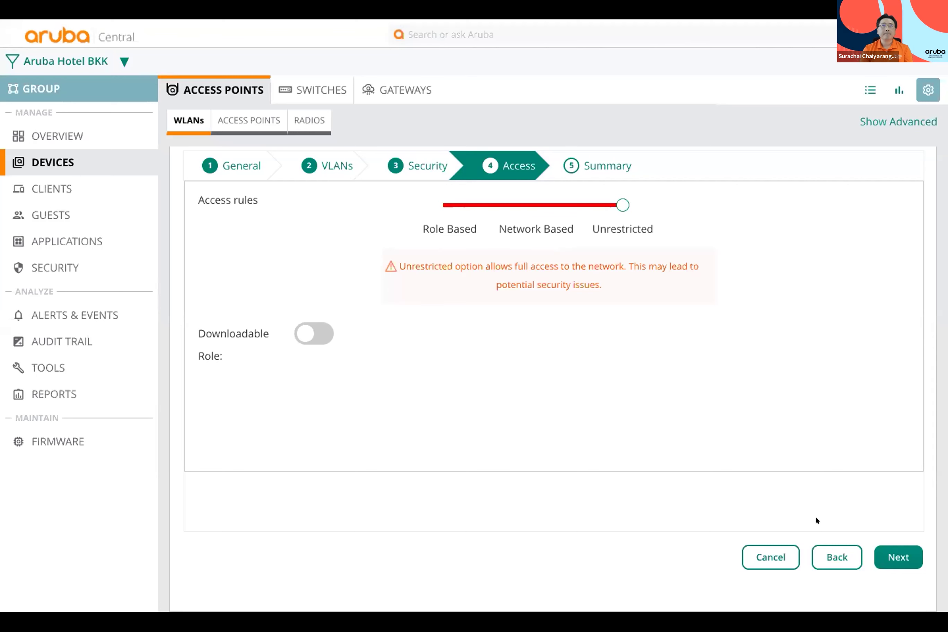
{"action": "left_click", "coordinate": [897, 557]}
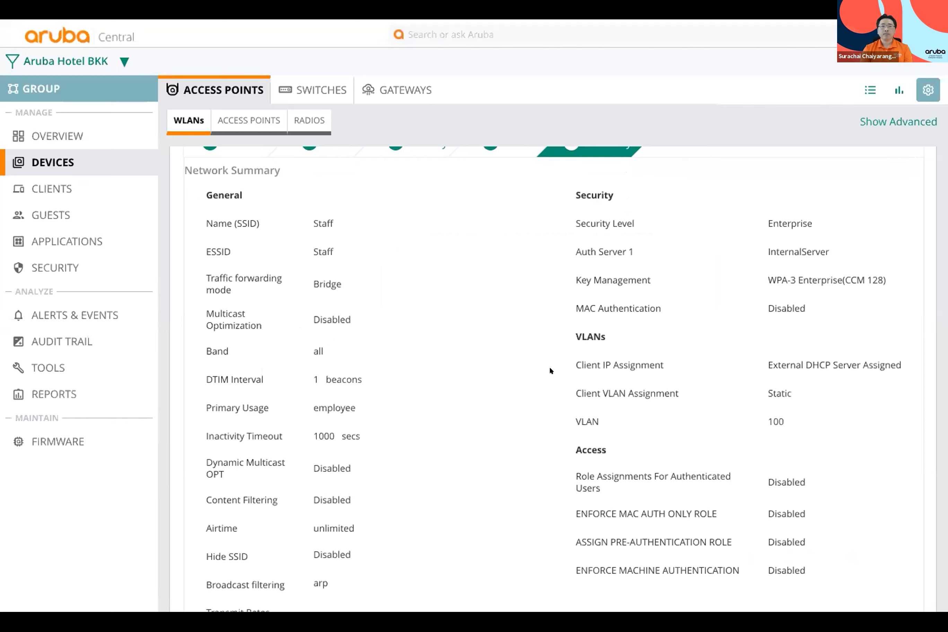
{"action": "scroll", "coordinate": [550, 368], "scroll_direction": "down", "scroll_amount": 5}
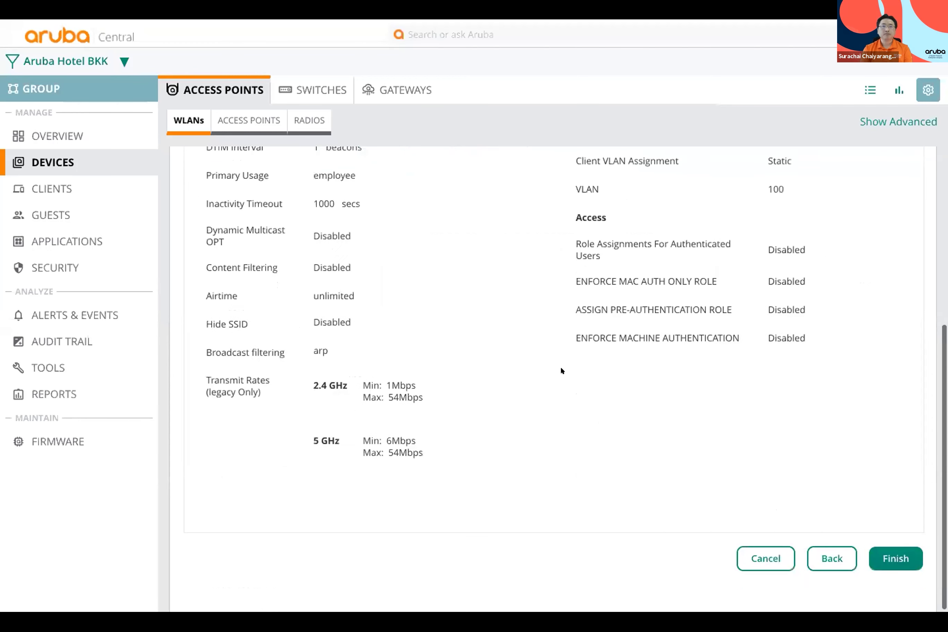
{"action": "left_click", "coordinate": [891, 559]}
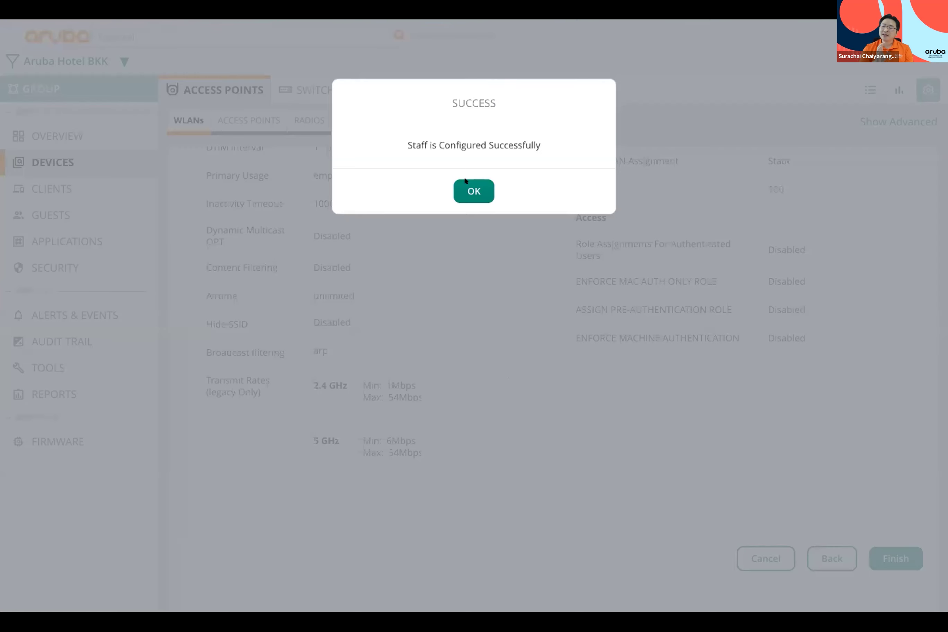
{"action": "left_click", "coordinate": [458, 185]}
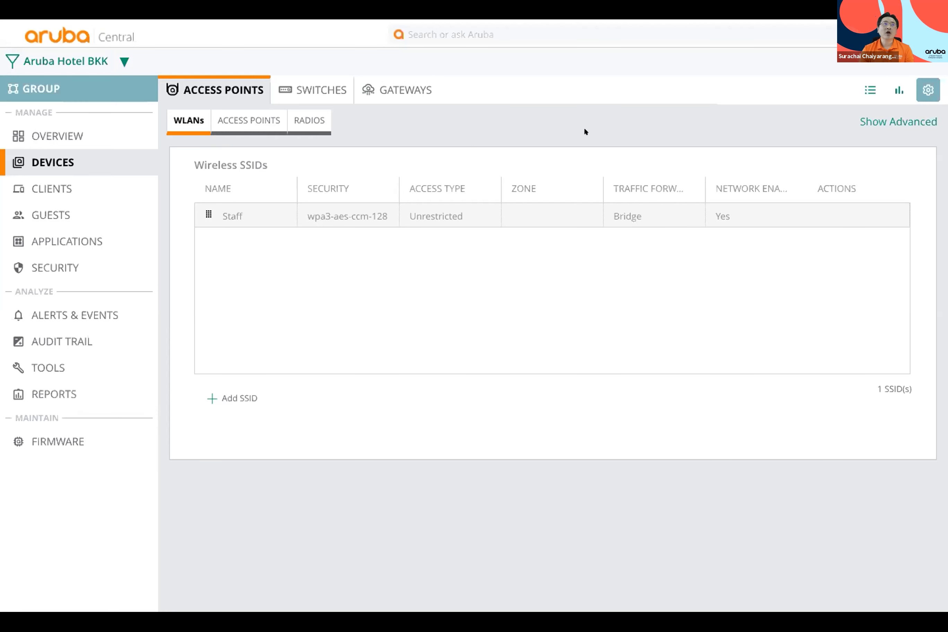
Step: Swipe to the desktop space showing the global Network Health map
{"action": "scroll", "coordinate": [585, 132], "scroll_direction": "right", "scroll_amount": 5}
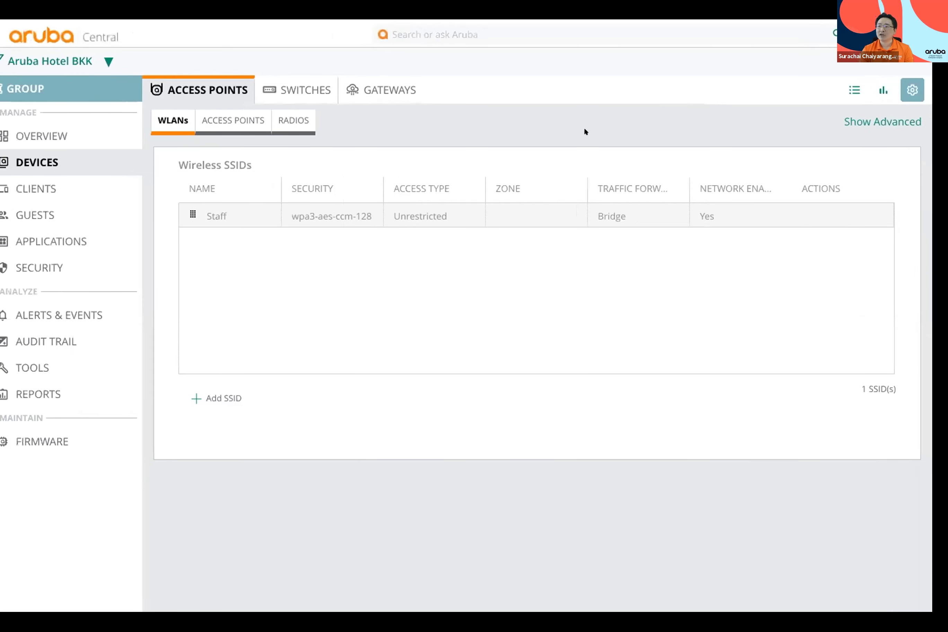
{"action": "scroll", "coordinate": [585, 131], "scroll_direction": "right", "scroll_amount": 10}
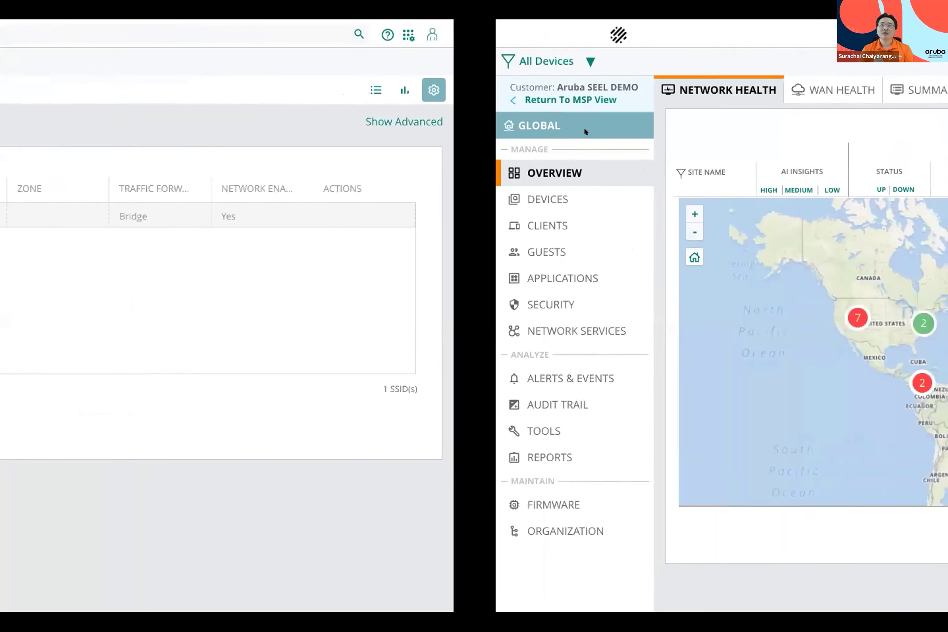
Step: Search for 'lync7001' and scroll to its connected client result
{"action": "scroll", "coordinate": [585, 131], "scroll_direction": "right", "scroll_amount": 8}
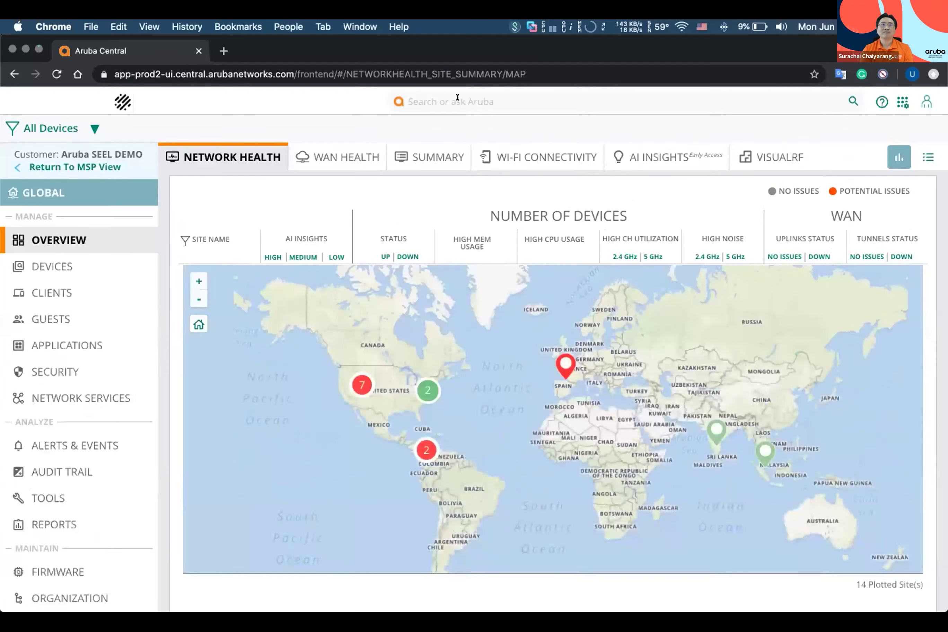
{"action": "left_click", "coordinate": [458, 99]}
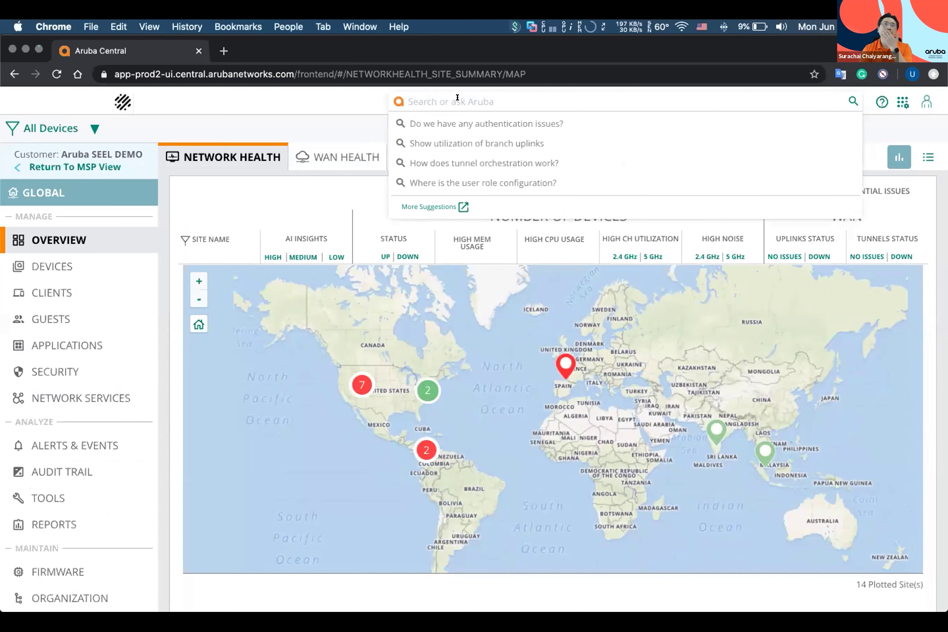
{"action": "type", "text": "lync"}
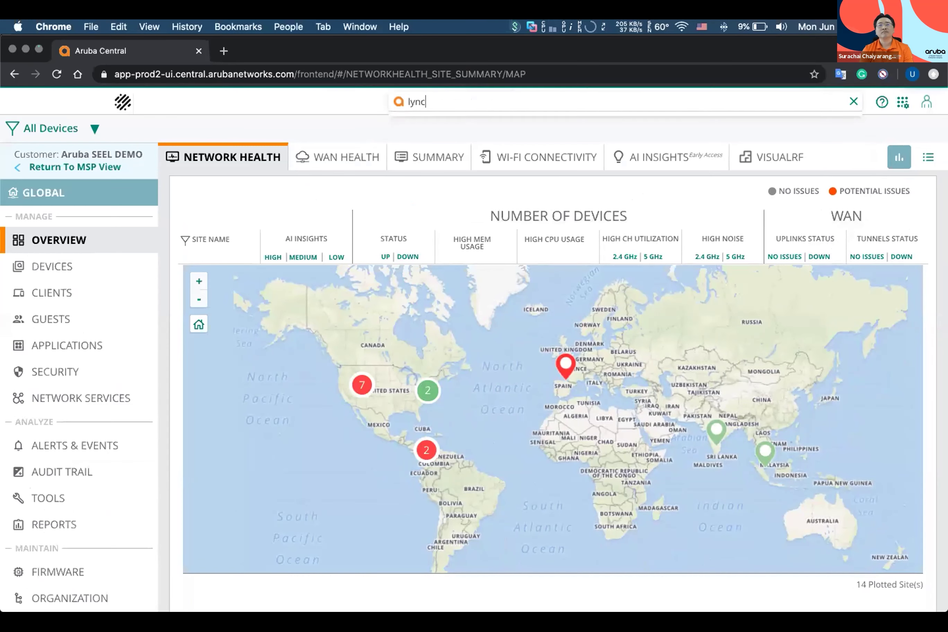
{"action": "type", "text": "7001"}
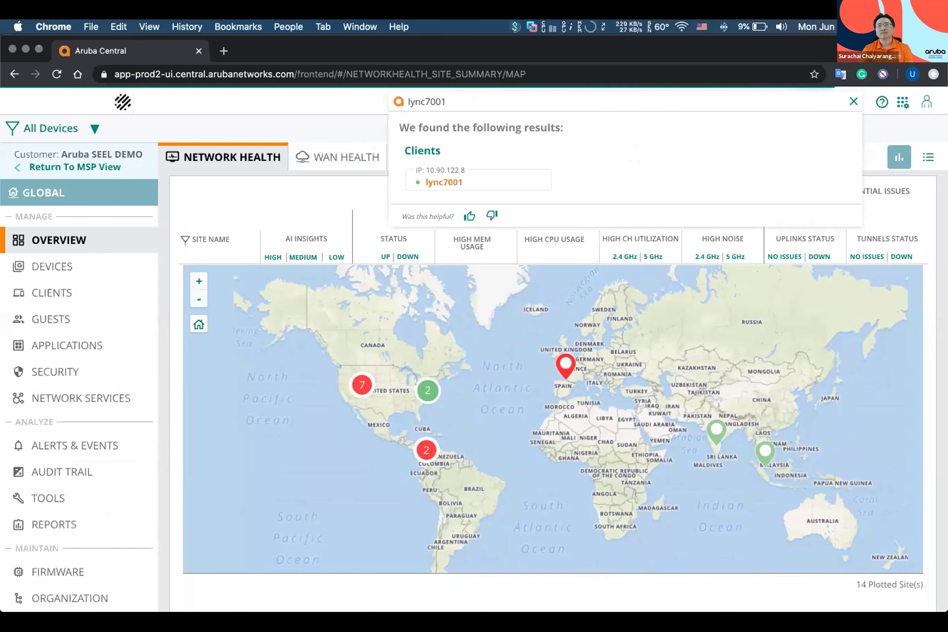
{"action": "scroll", "coordinate": [427, 164], "scroll_direction": "down", "scroll_amount": 1}
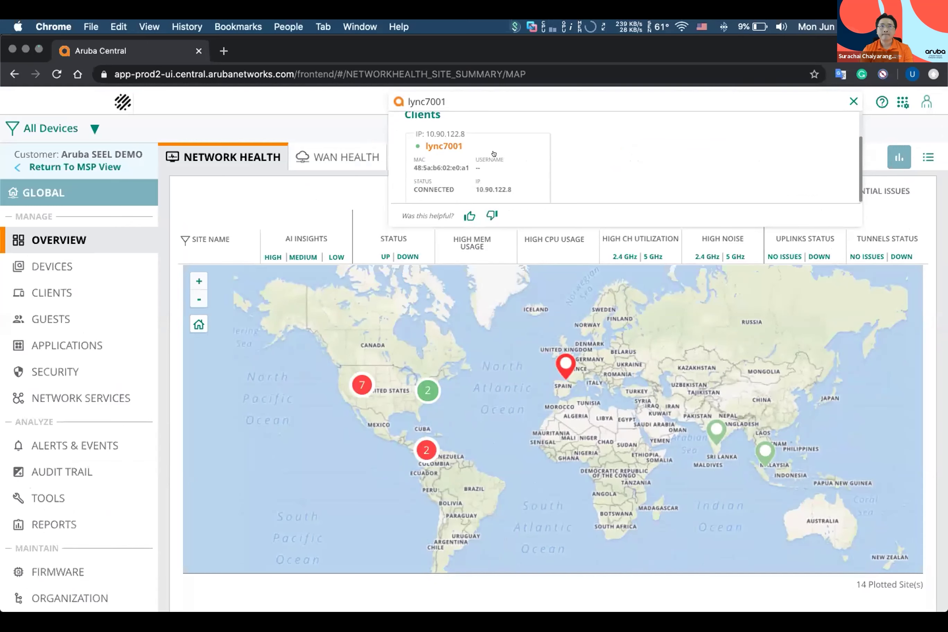
{"action": "scroll", "coordinate": [468, 155], "scroll_direction": "down", "scroll_amount": 1}
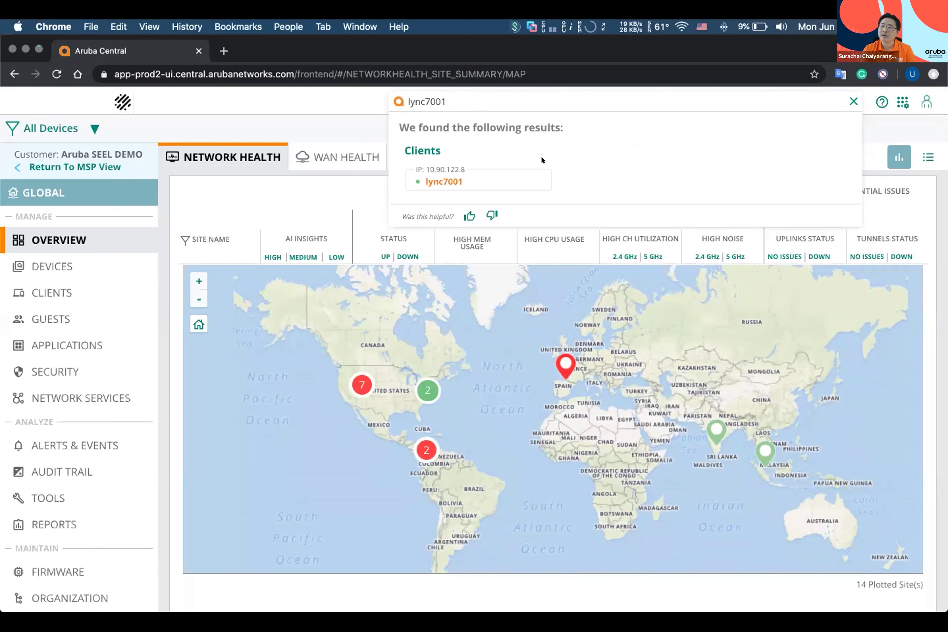
Step: Open lync7001's Client Details and show its location on the Floor 1 plan
{"action": "mouse_move", "coordinate": [472, 166]}
{"action": "left_click", "coordinate": [442, 145]}
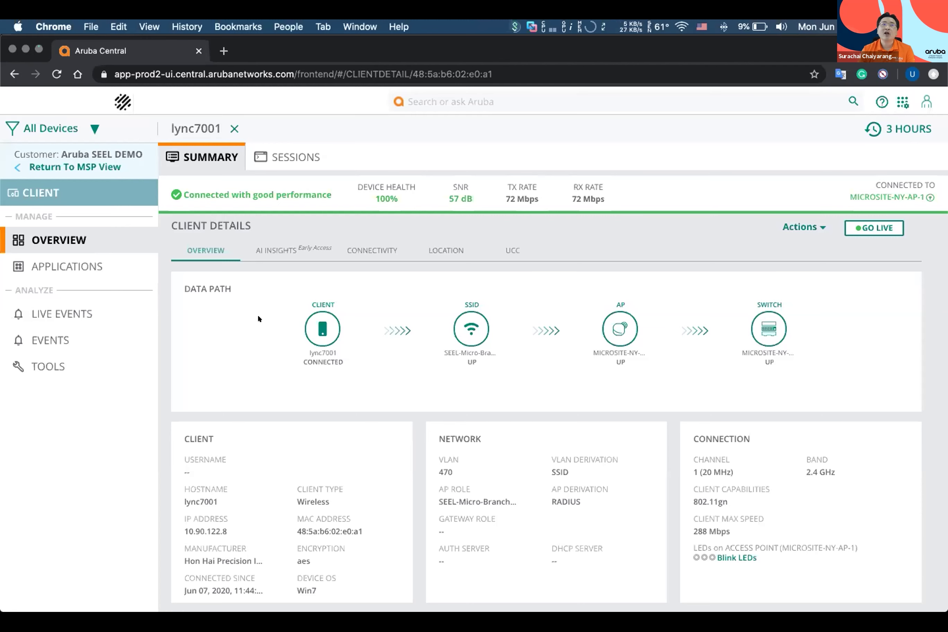
{"action": "left_click", "coordinate": [428, 248]}
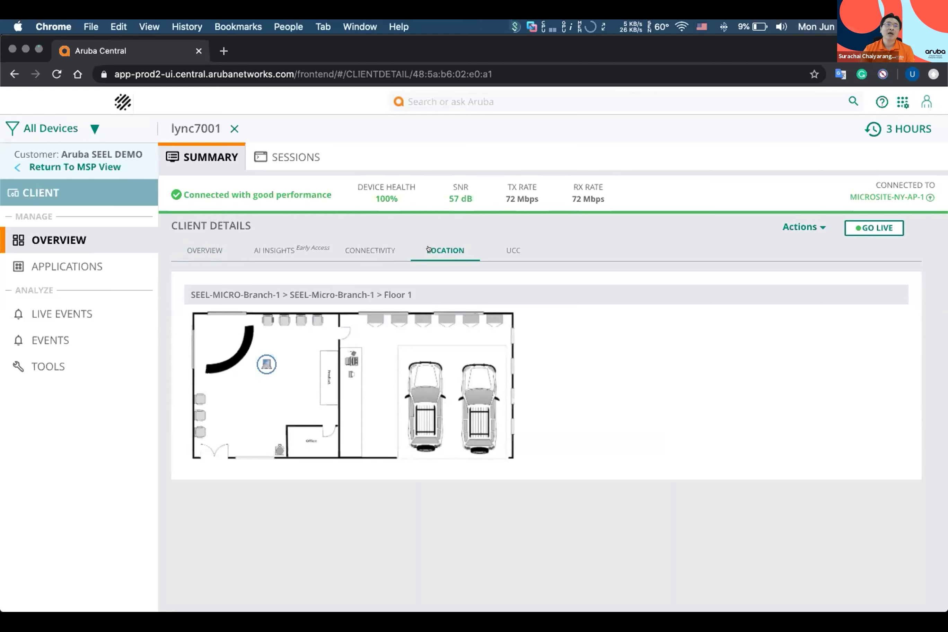
Step: Show lync7001's Connectivity throughput and roaming, then bring up the All Devices filter
{"action": "left_click", "coordinate": [375, 250]}
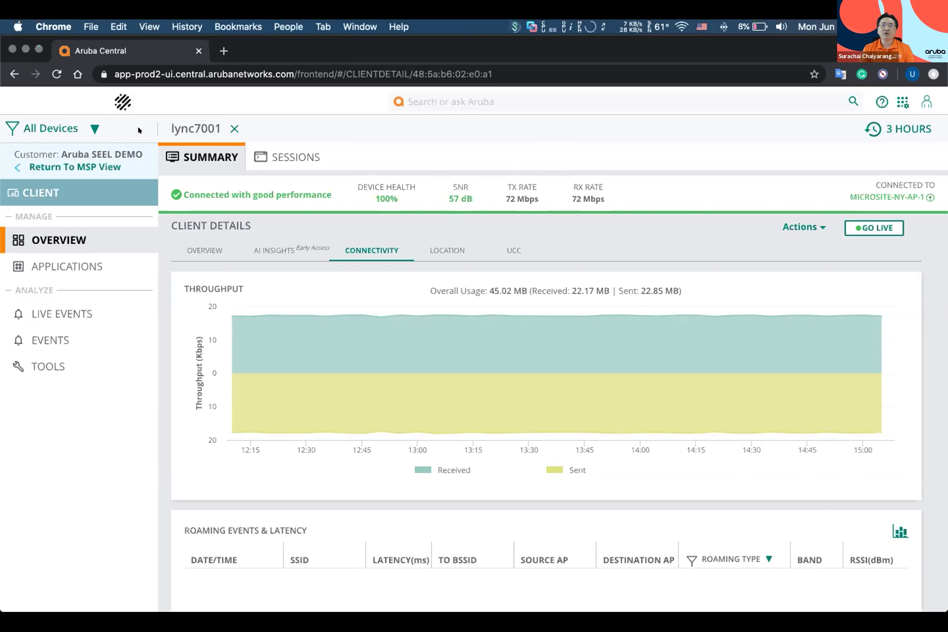
{"action": "left_click", "coordinate": [92, 122]}
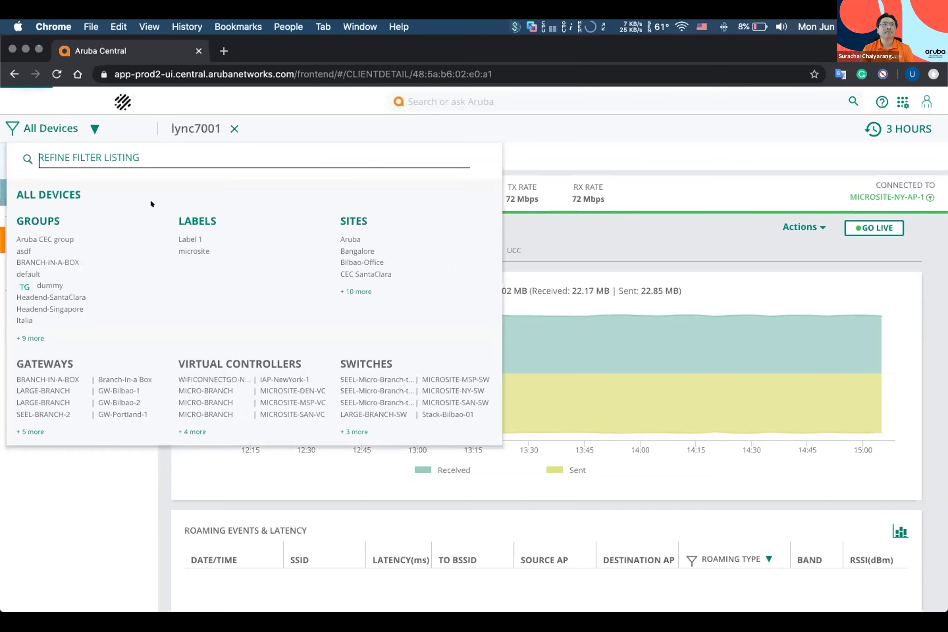
Step: Select Microsite-NY from the expanded site list and view its Topology
{"action": "left_click", "coordinate": [354, 290]}
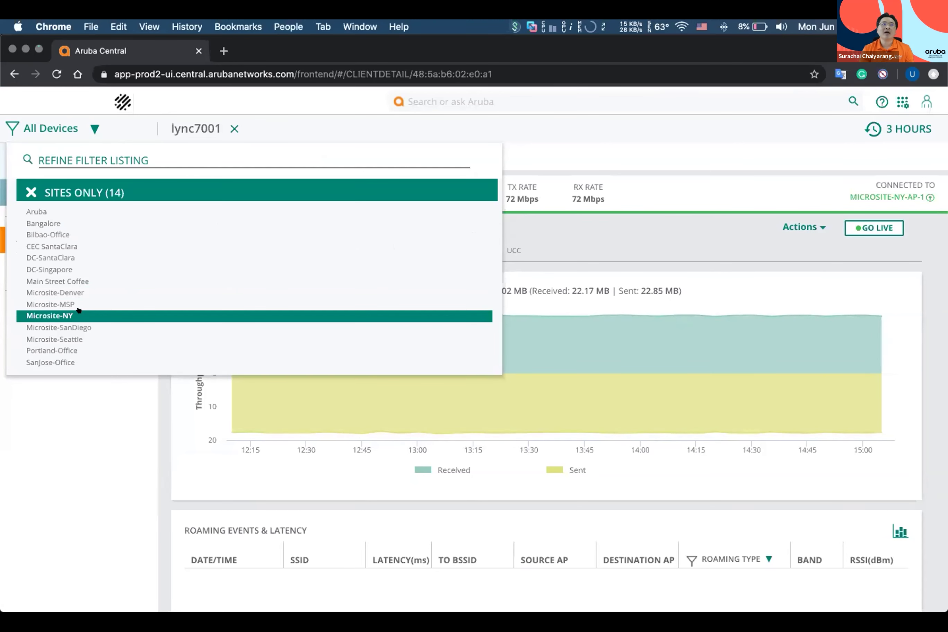
{"action": "left_click", "coordinate": [60, 315]}
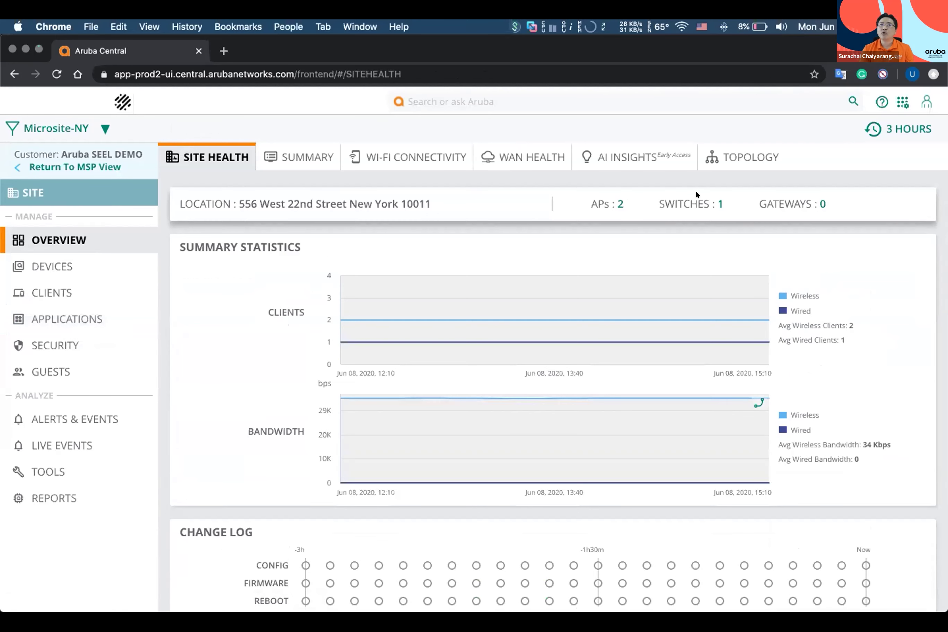
{"action": "left_click", "coordinate": [726, 156]}
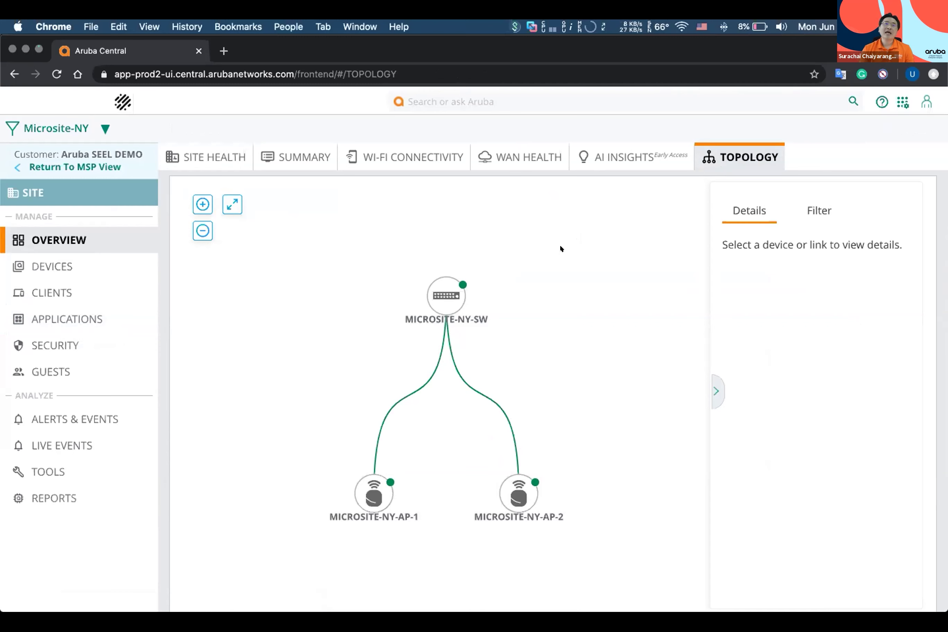
Step: In the Microsite-NY topology, view details for MICROSITE-NY-SW, MICROSITE-NY-AP-2, and their connecting link
{"action": "left_click", "coordinate": [461, 282]}
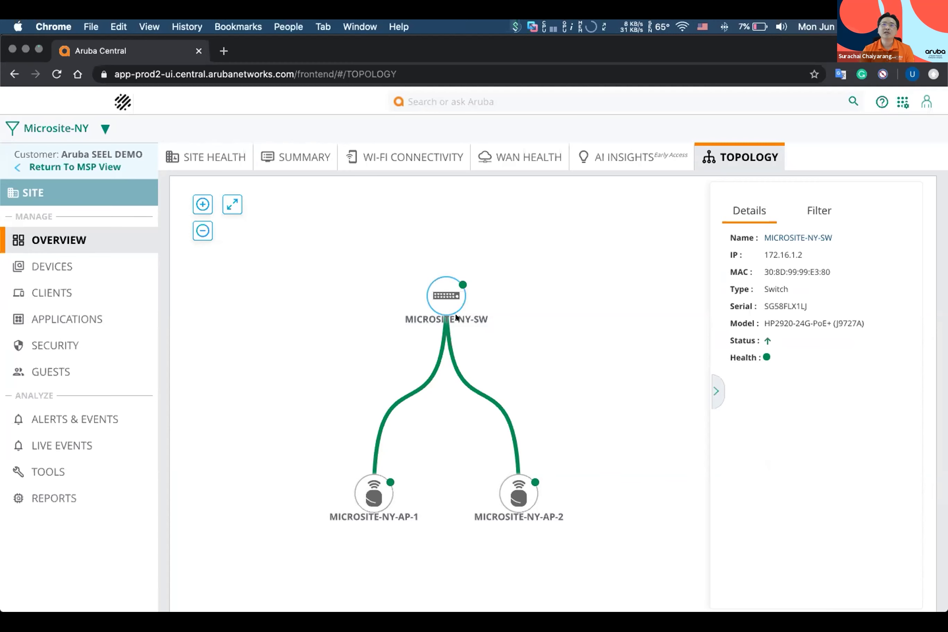
{"action": "left_click", "coordinate": [513, 498]}
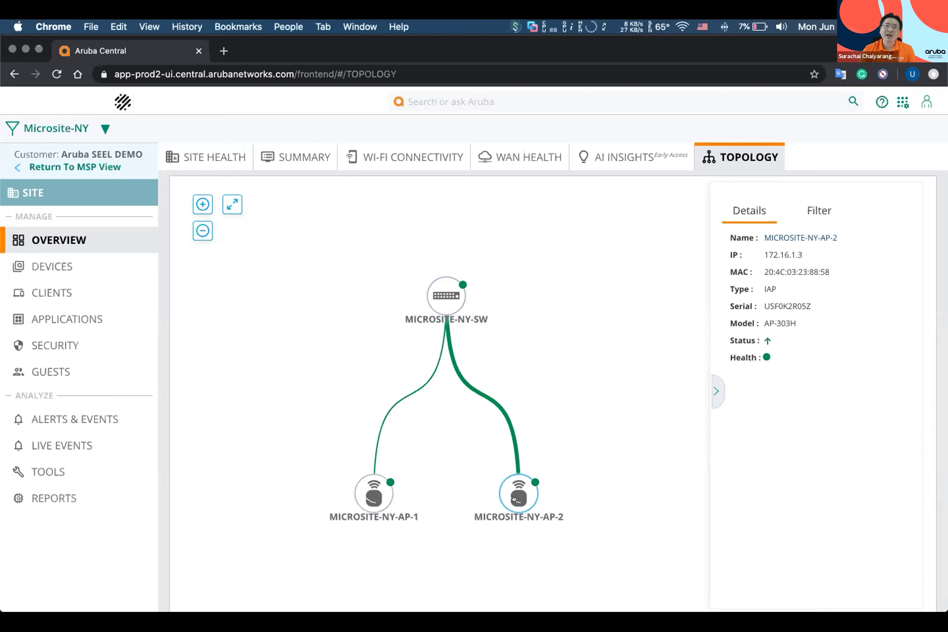
{"action": "left_click", "coordinate": [490, 404]}
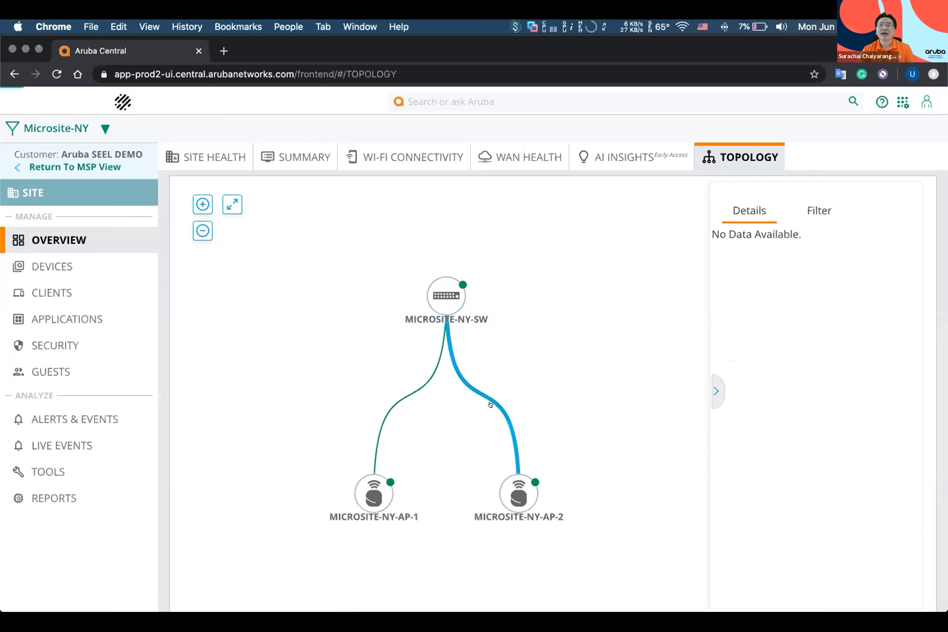